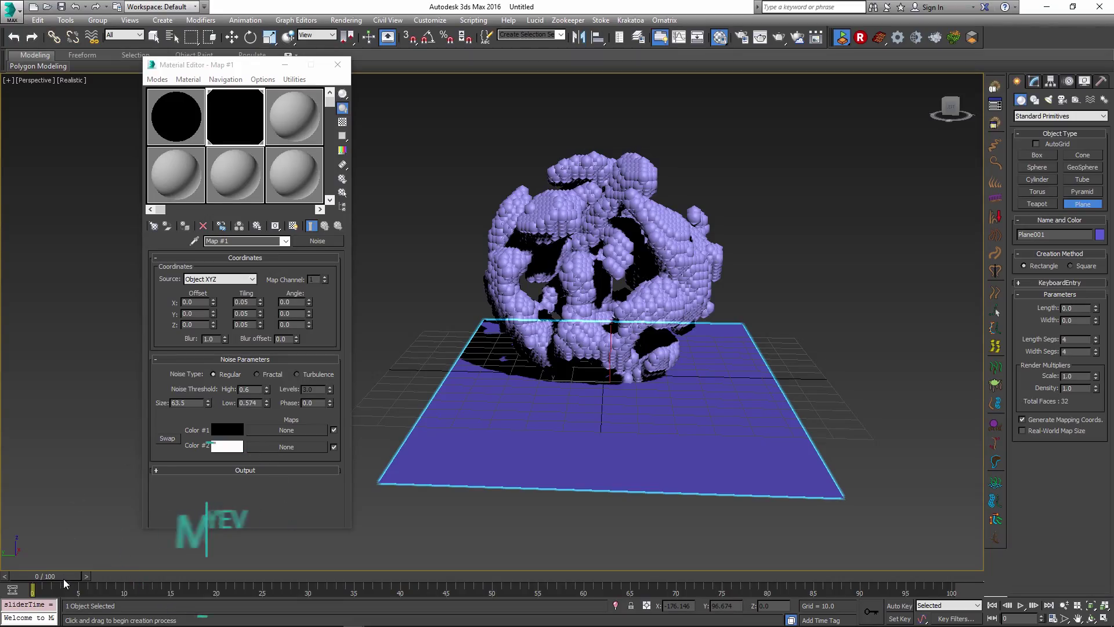
drag(64, 580, 235, 594)
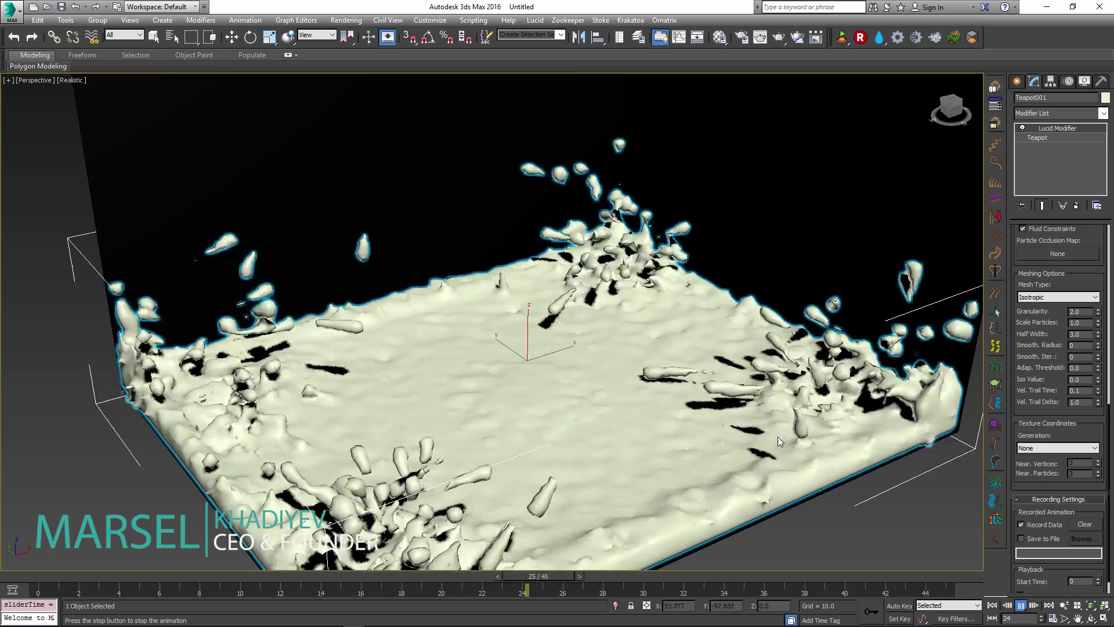
alt+middle_drag(778, 436, 691, 373)
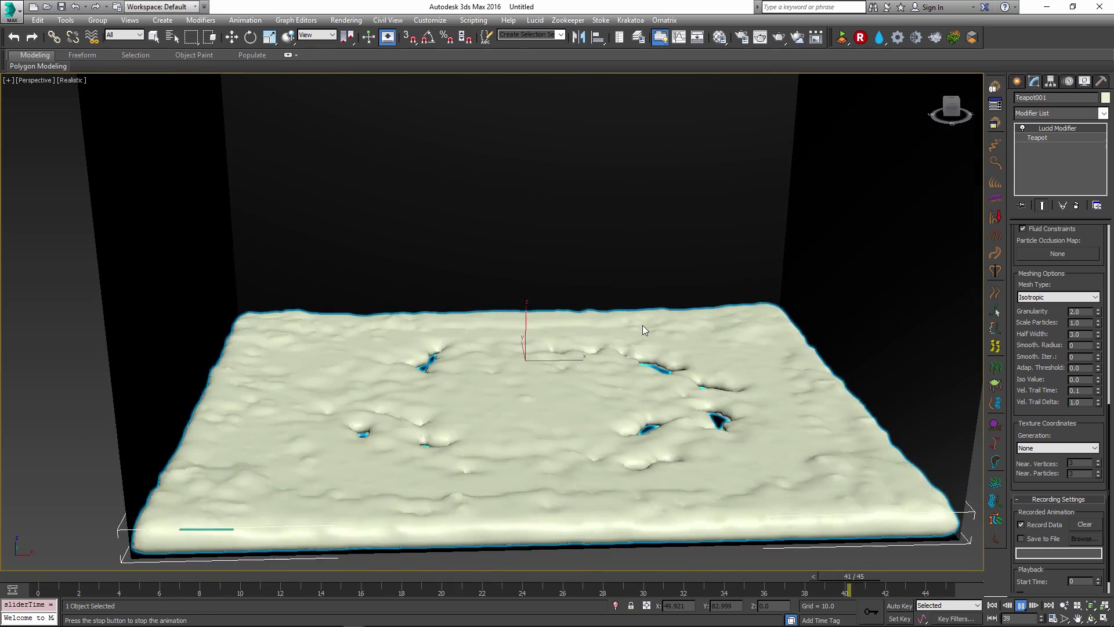
alt+middle_drag(568, 341, 619, 350)
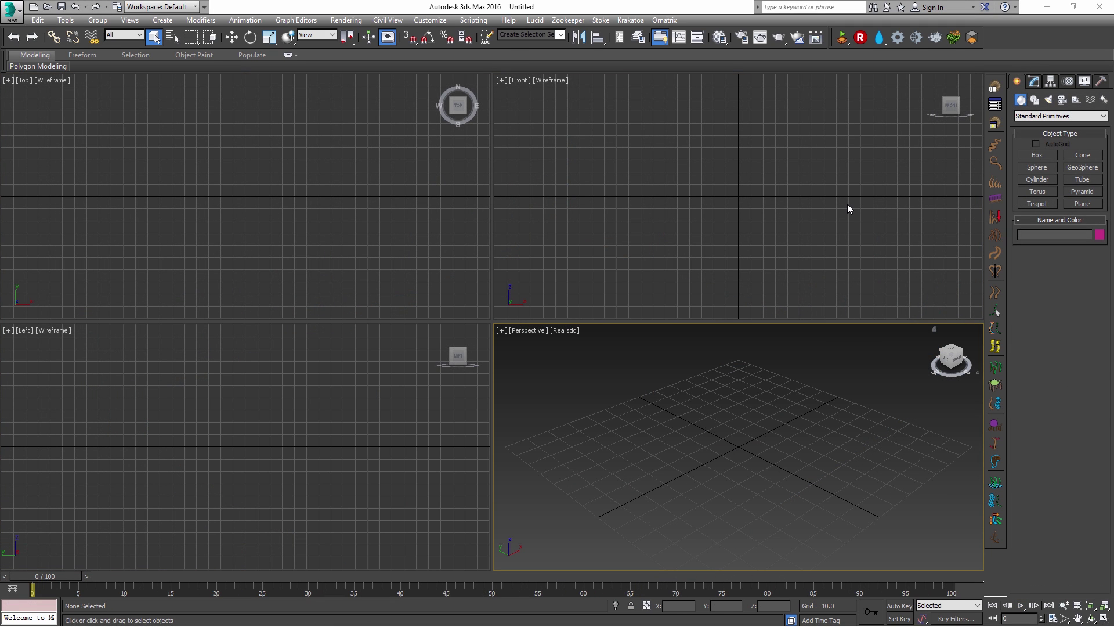
Step: Create a sphere with a radius of about 35.6 at the grid centre and raise it to about Z 34
click(1037, 170)
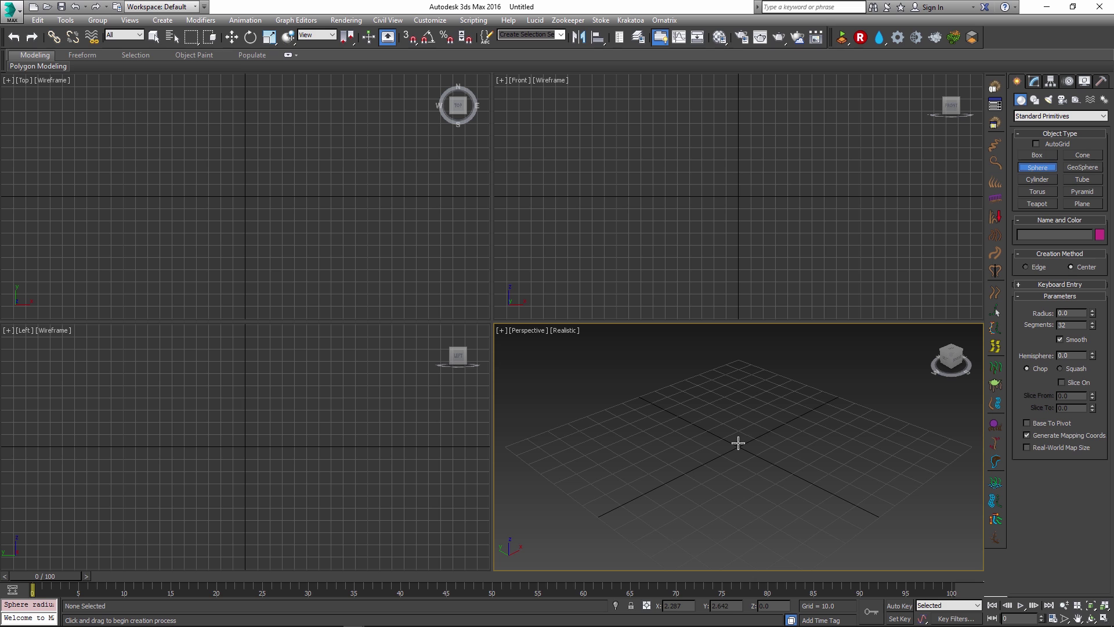
drag(739, 443, 761, 409)
alt+middle_drag(745, 428, 752, 409)
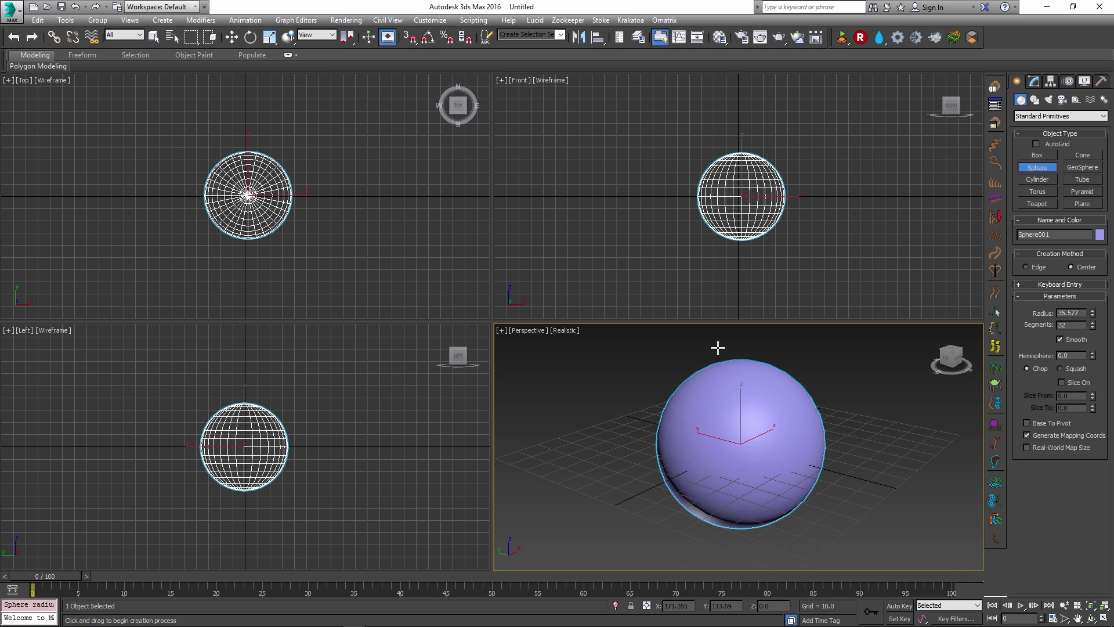
key(w)
drag(756, 426, 759, 339)
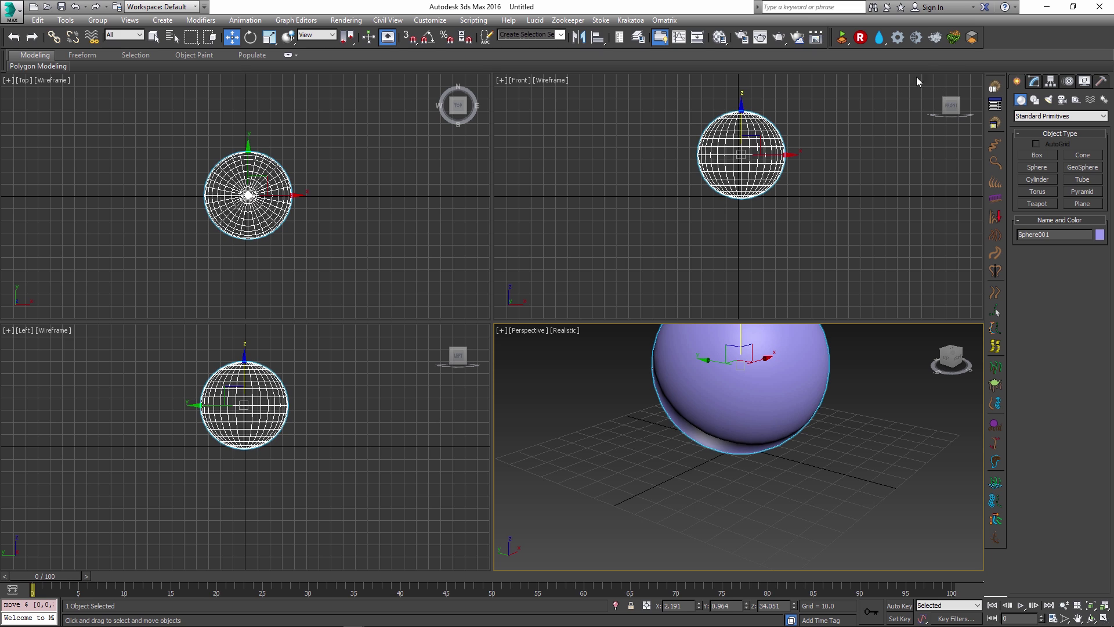
Step: Apply the Lucid Modifier to the sphere and turn on the Lucid simulation to fill it with particles
click(880, 37)
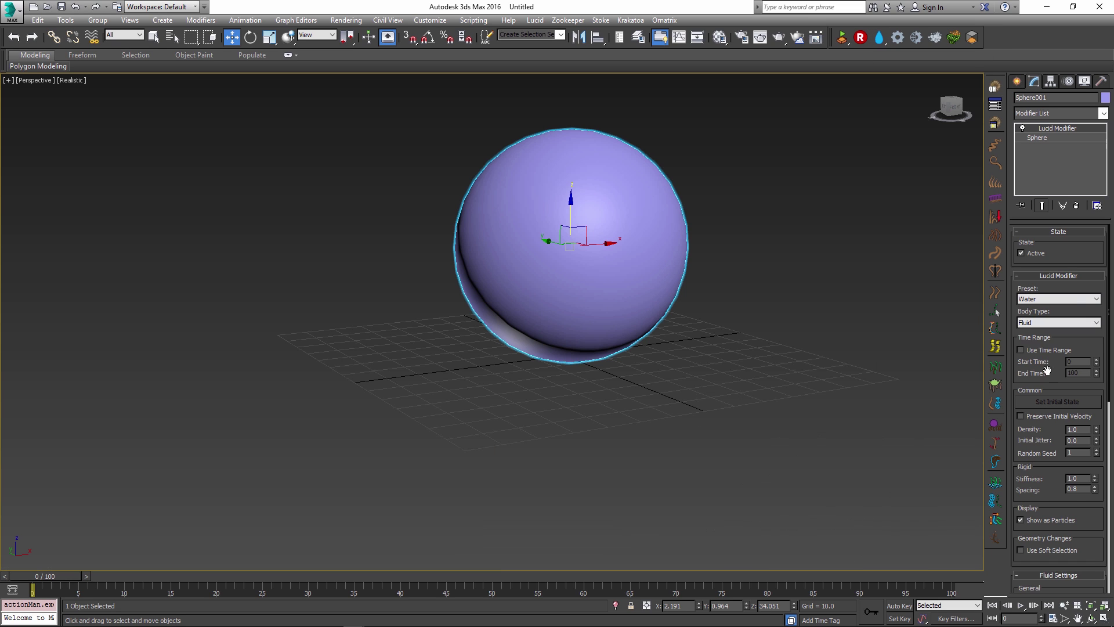
drag(1050, 368, 1050, 286)
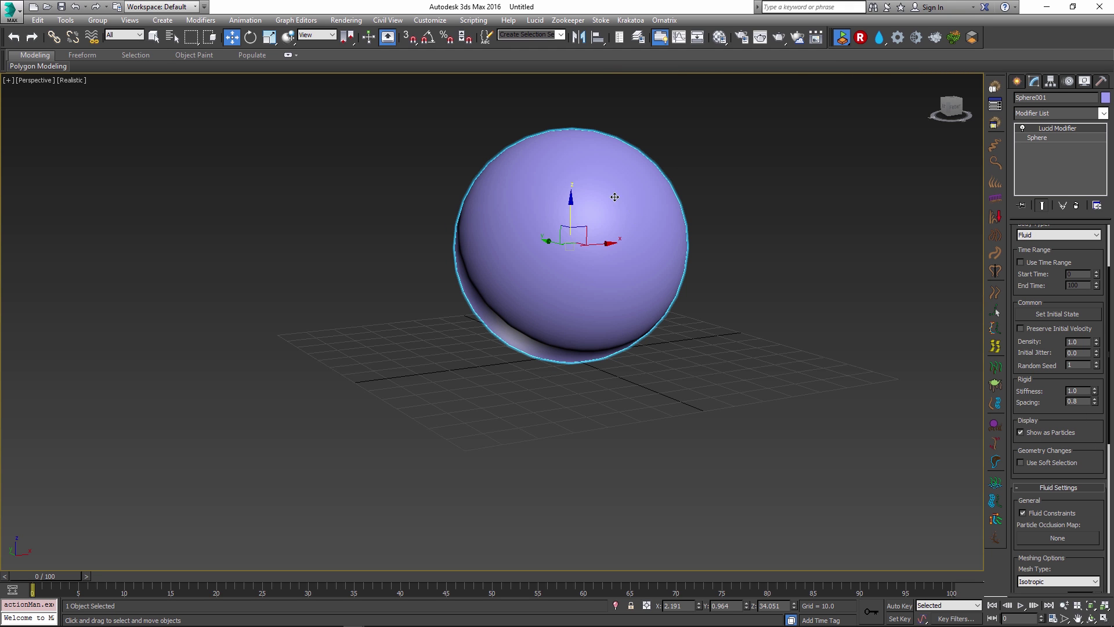
alt+middle_drag(626, 256, 597, 221)
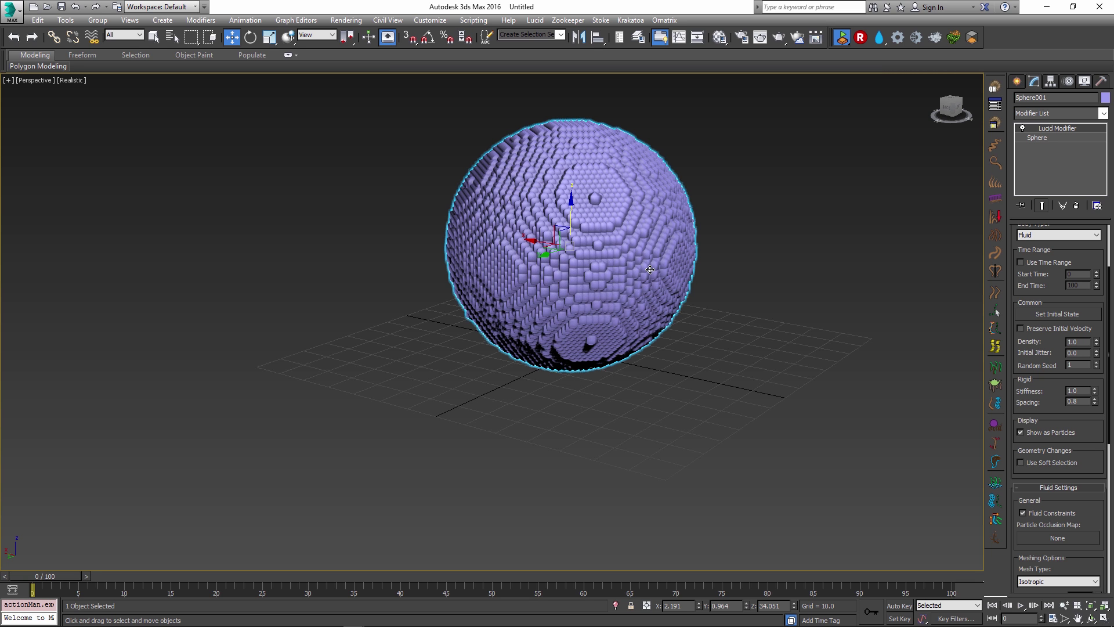
alt+middle_drag(650, 270, 547, 189)
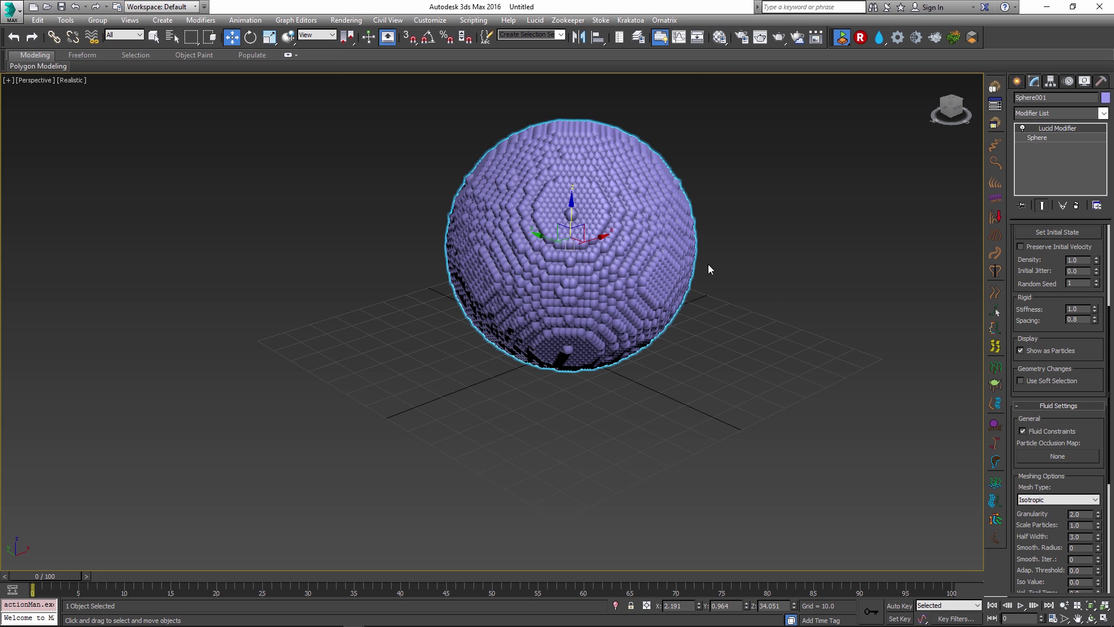
Step: Add a Checker map to the Diffuse Color of the first material
alt+middle_drag(708, 265, 687, 268)
drag(1028, 419, 1029, 388)
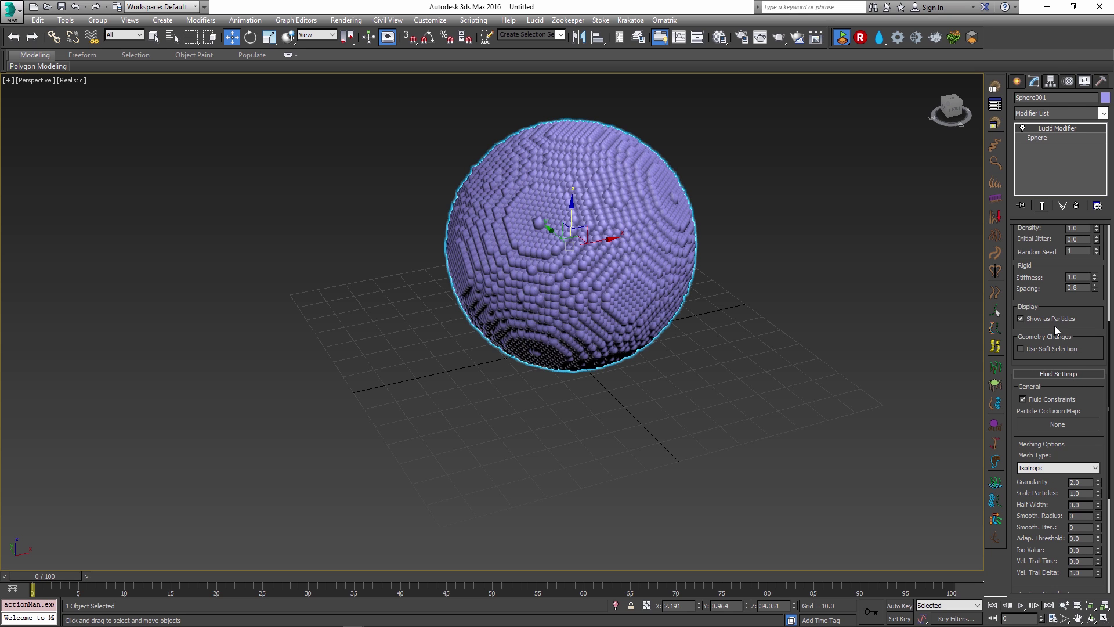
drag(1058, 385, 1056, 341)
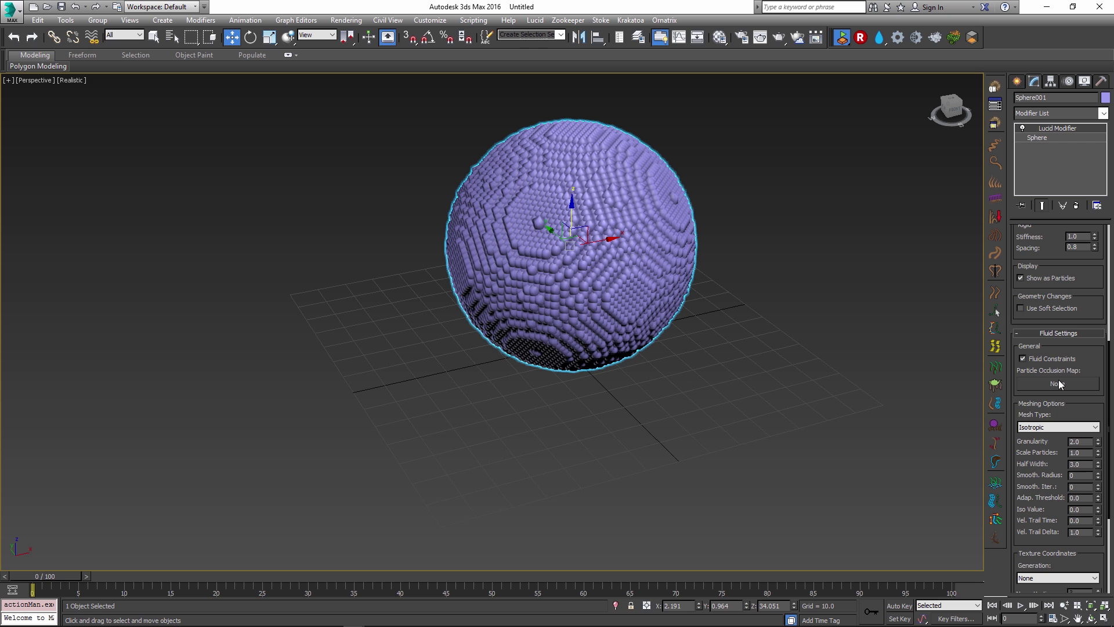
key(m)
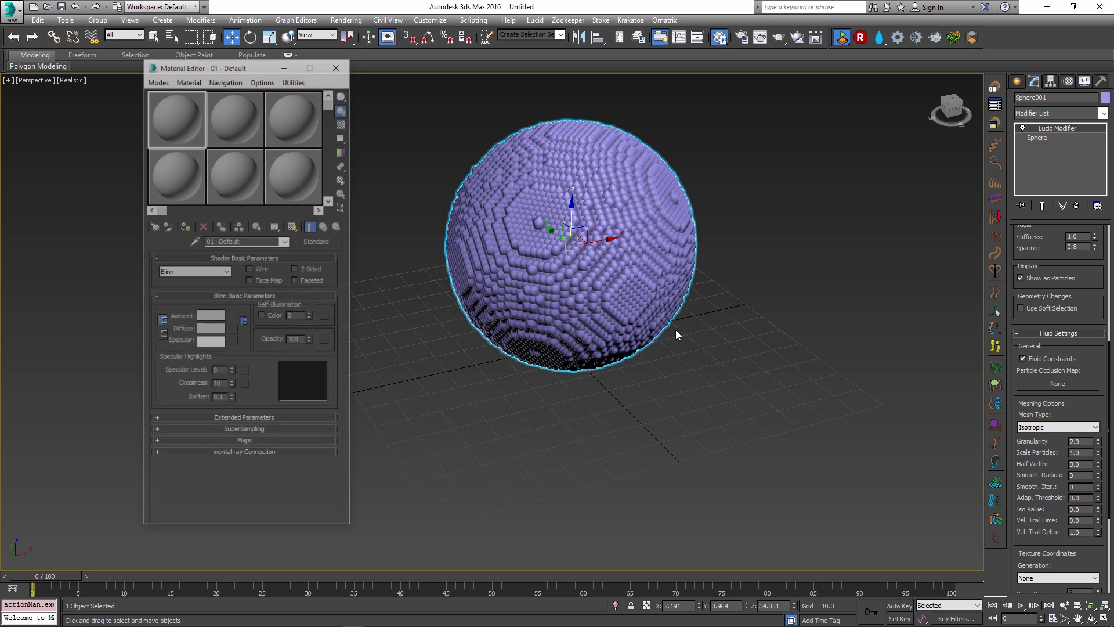
click(293, 291)
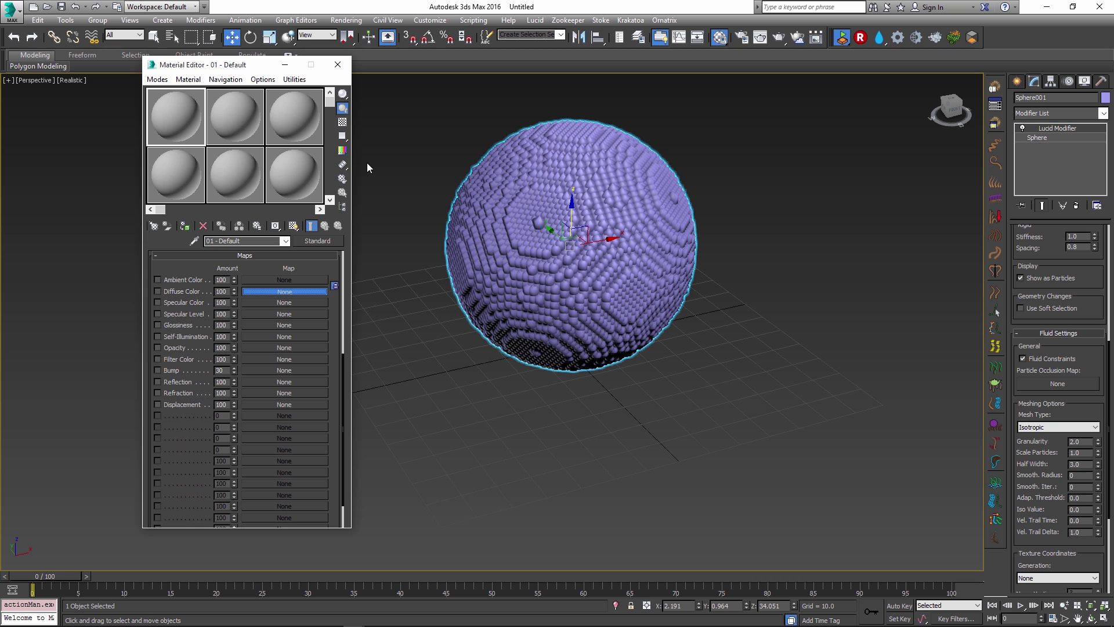
double_click(476, 221)
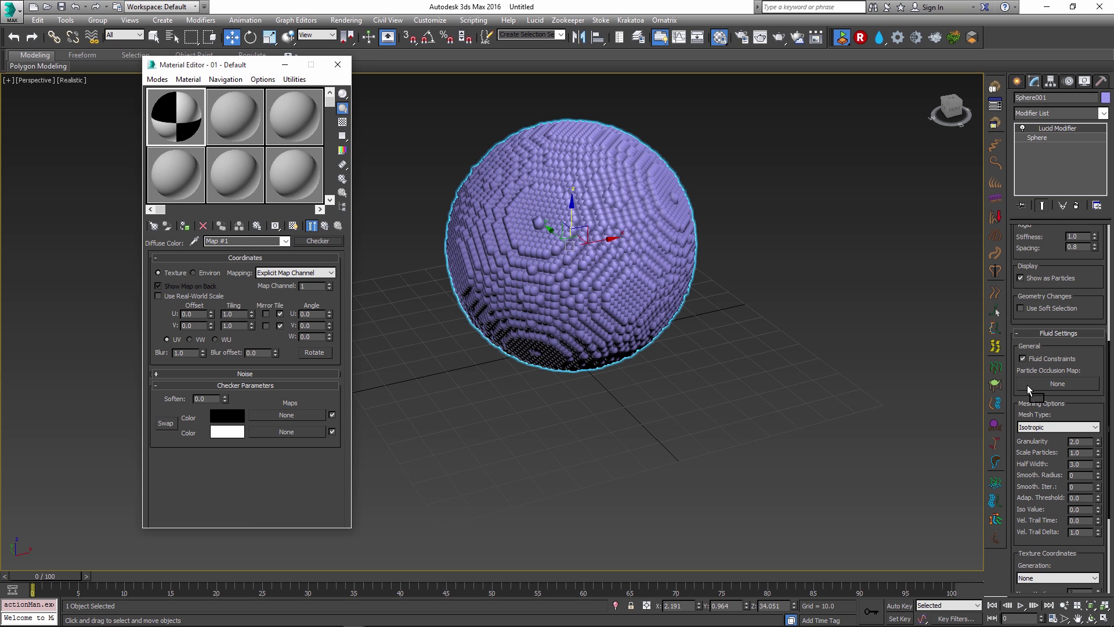
Step: Instance the Checker map into the sphere's Particle Occlusion Map and into the second material sample slot
drag(1052, 386, 1052, 386)
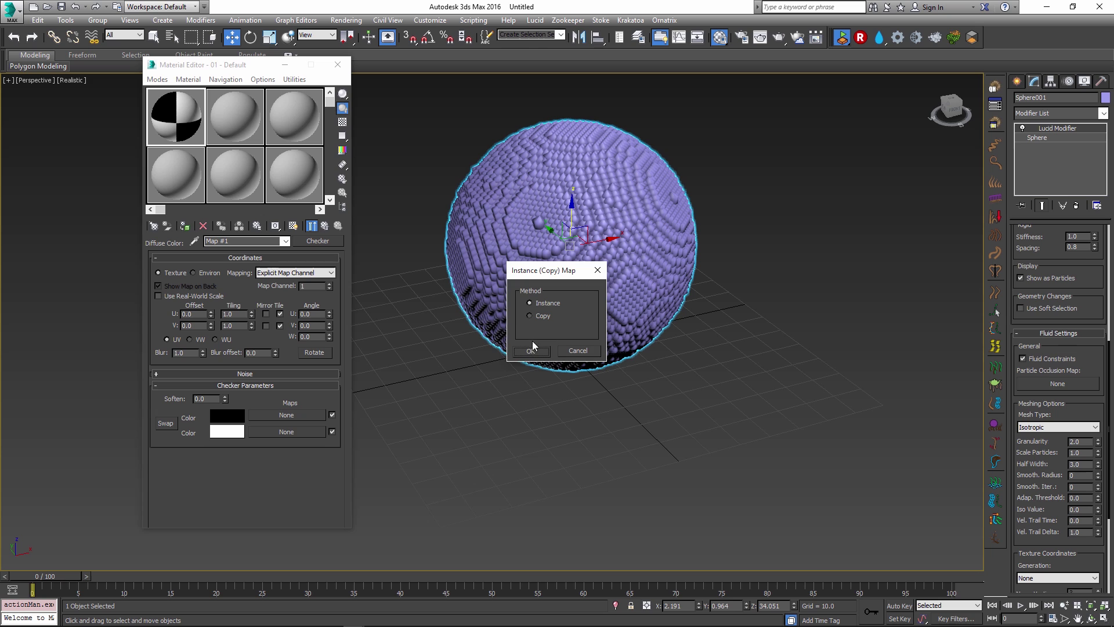
click(530, 356)
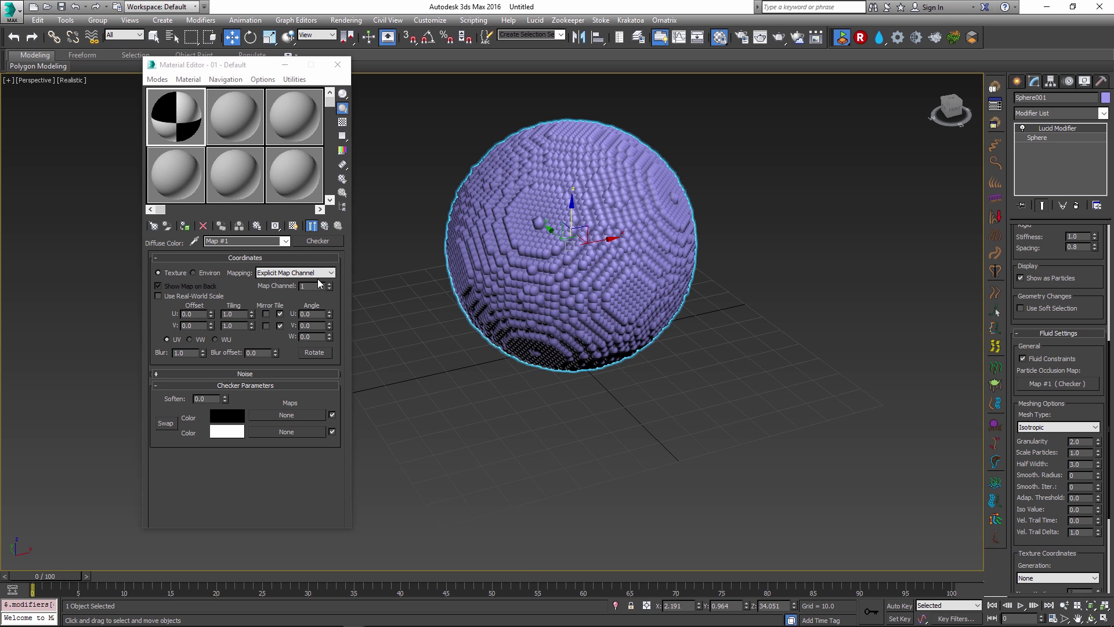
drag(314, 242, 237, 117)
click(221, 331)
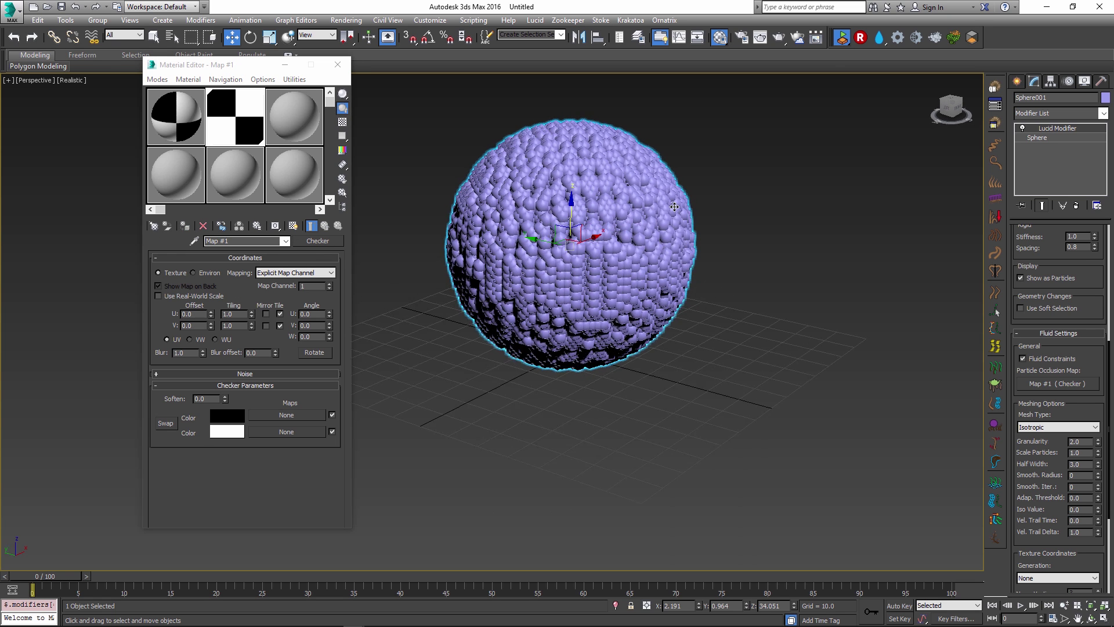
Step: Turn off the Lucid simulation, set the Checker map's U and V tiling to 0.01, and turn the simulation back on
scroll(607, 198, up, 3)
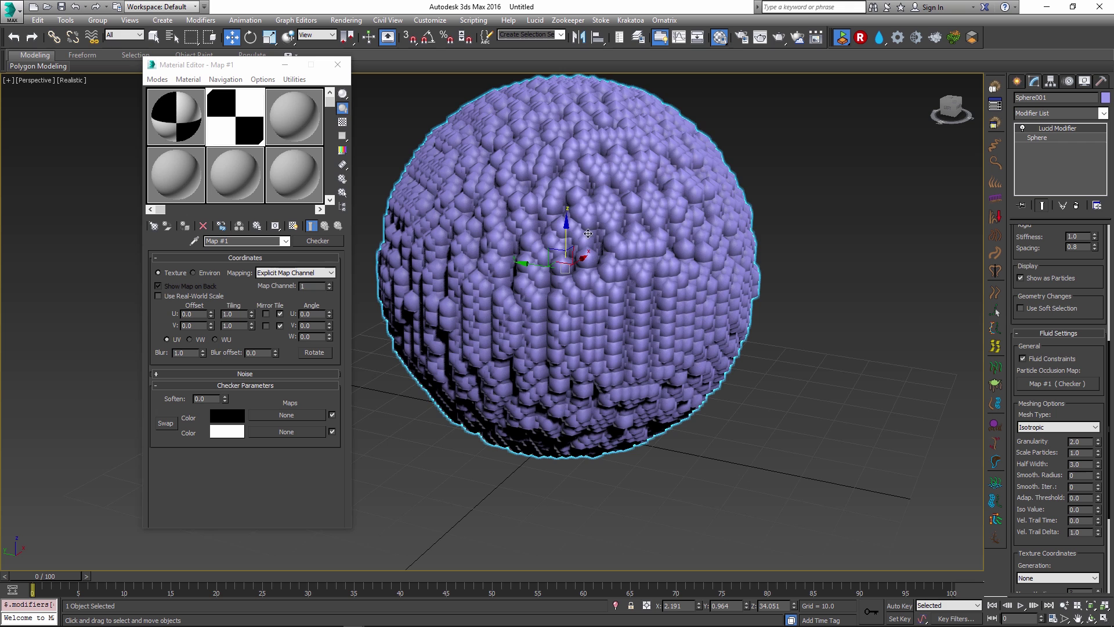
alt+middle_drag(675, 256, 641, 274)
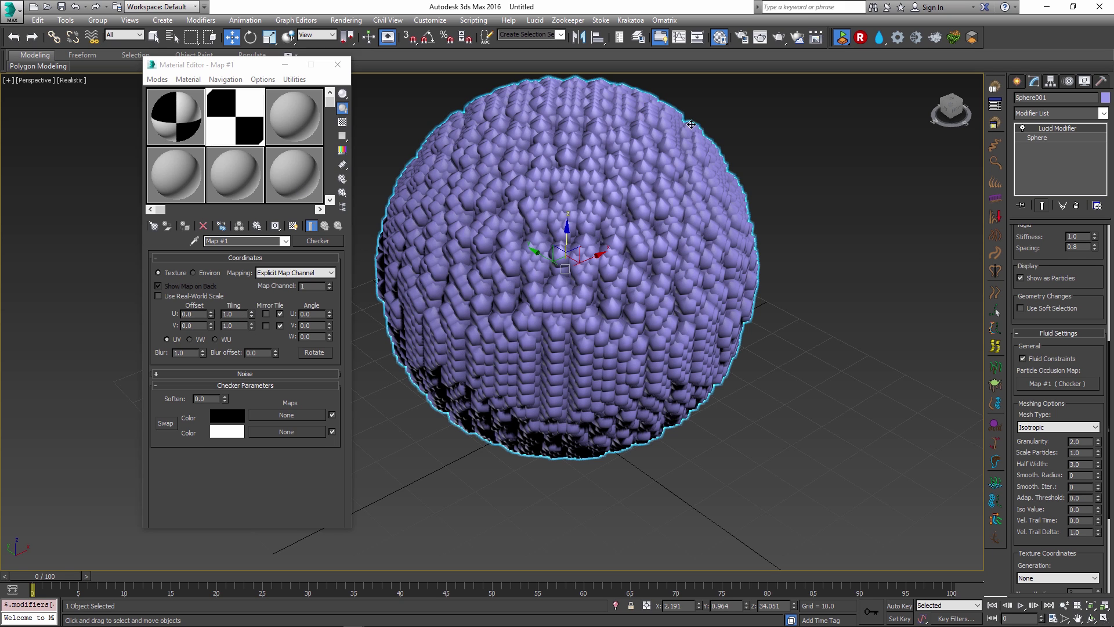
click(842, 40)
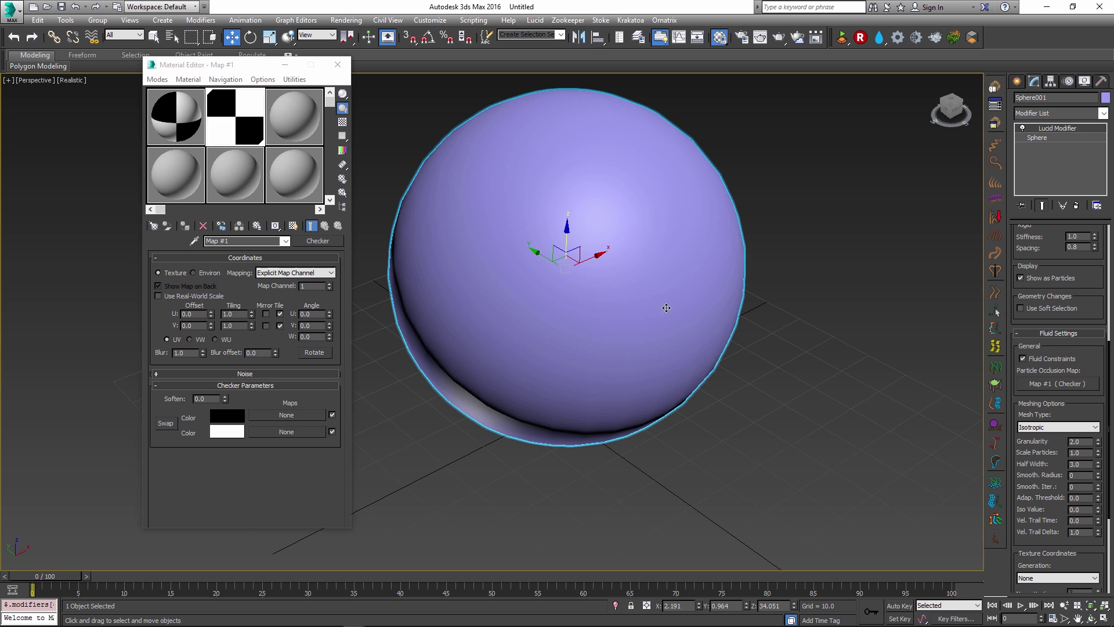
click(229, 314)
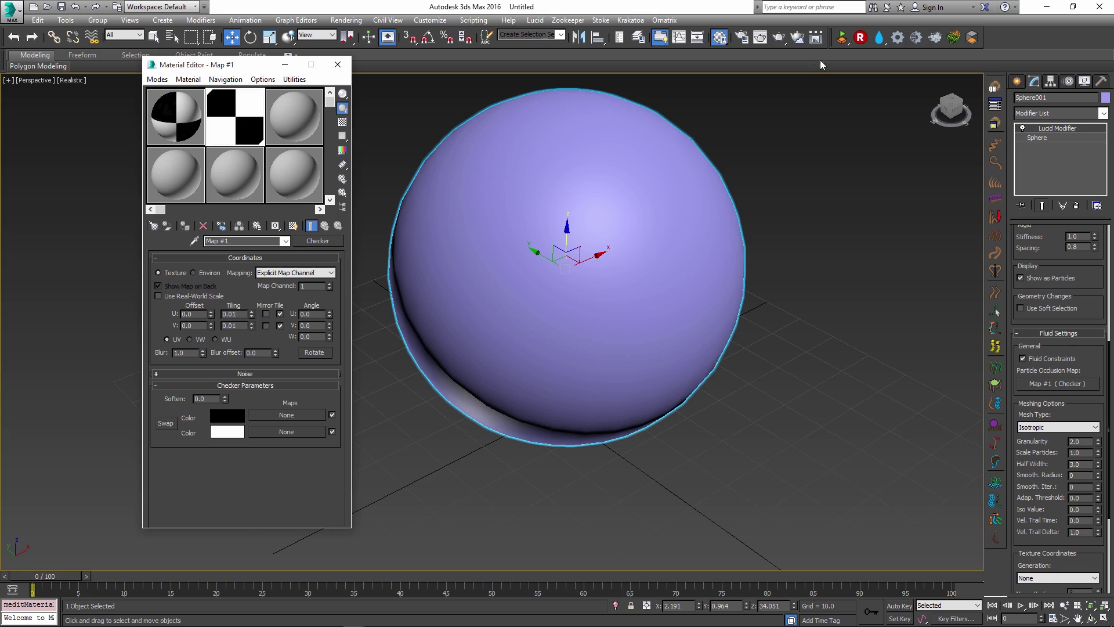
click(841, 39)
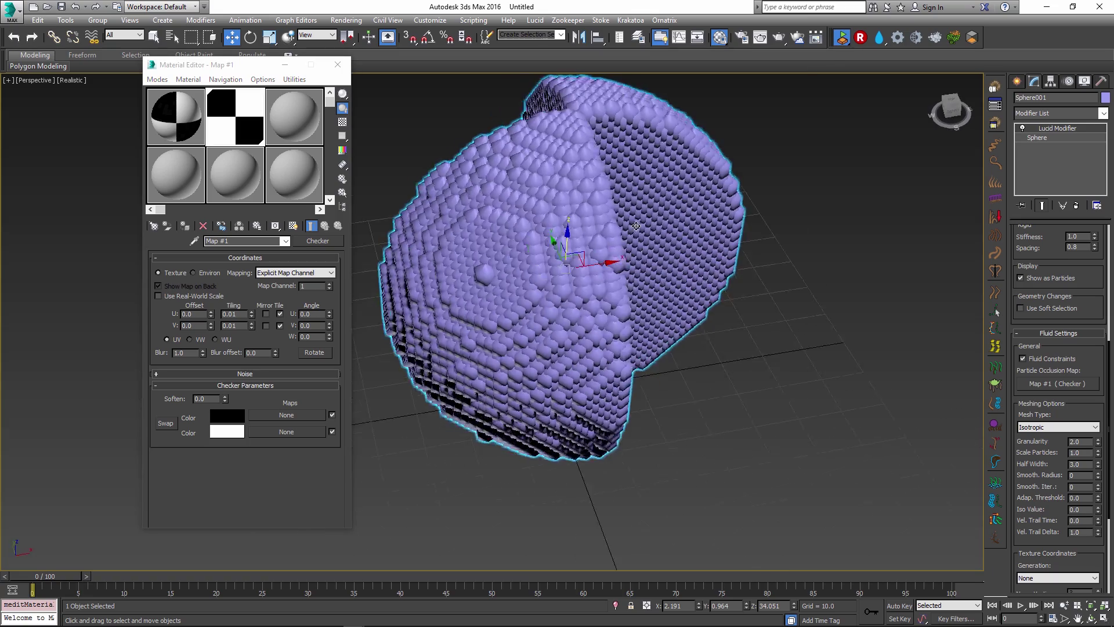
alt+middle_drag(578, 257, 618, 285)
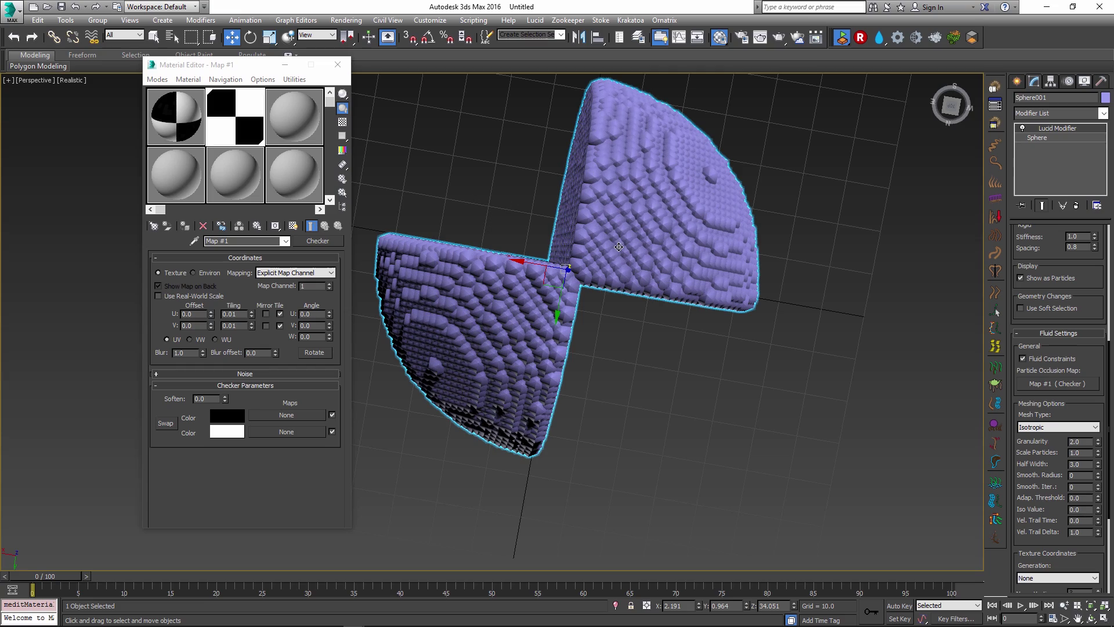
alt+middle_drag(528, 191, 665, 166)
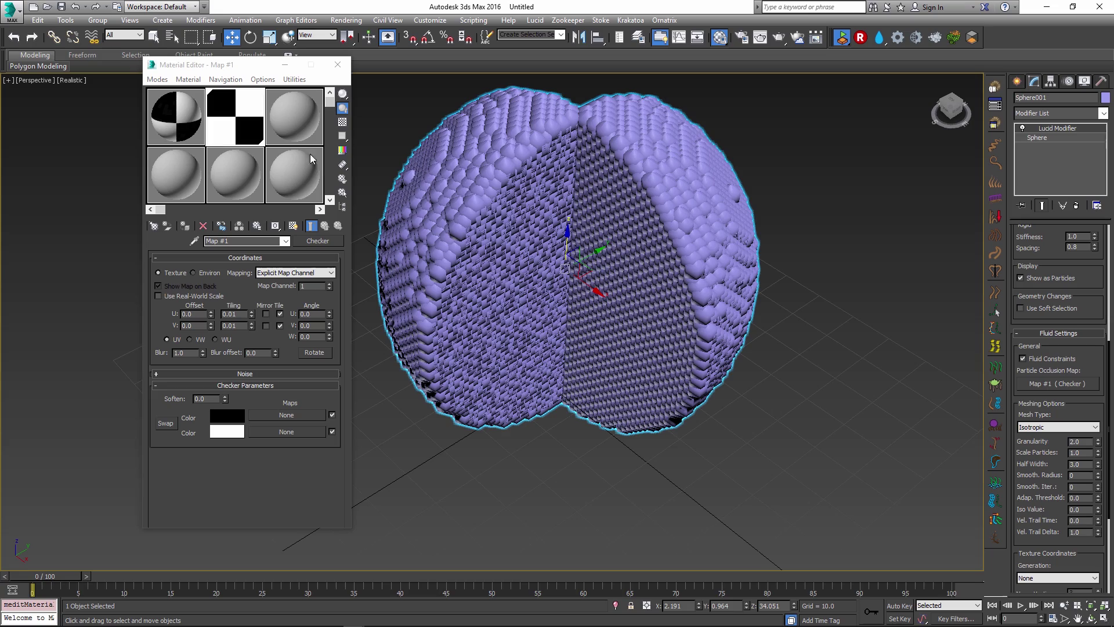
alt+middle_drag(539, 291, 494, 381)
click(308, 116)
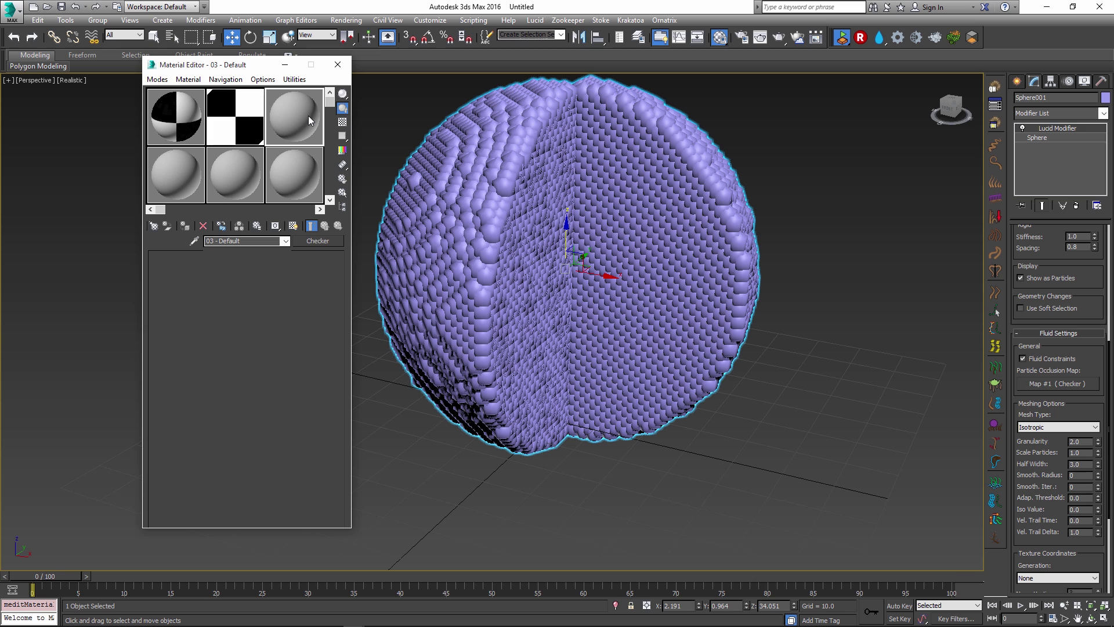
click(318, 241)
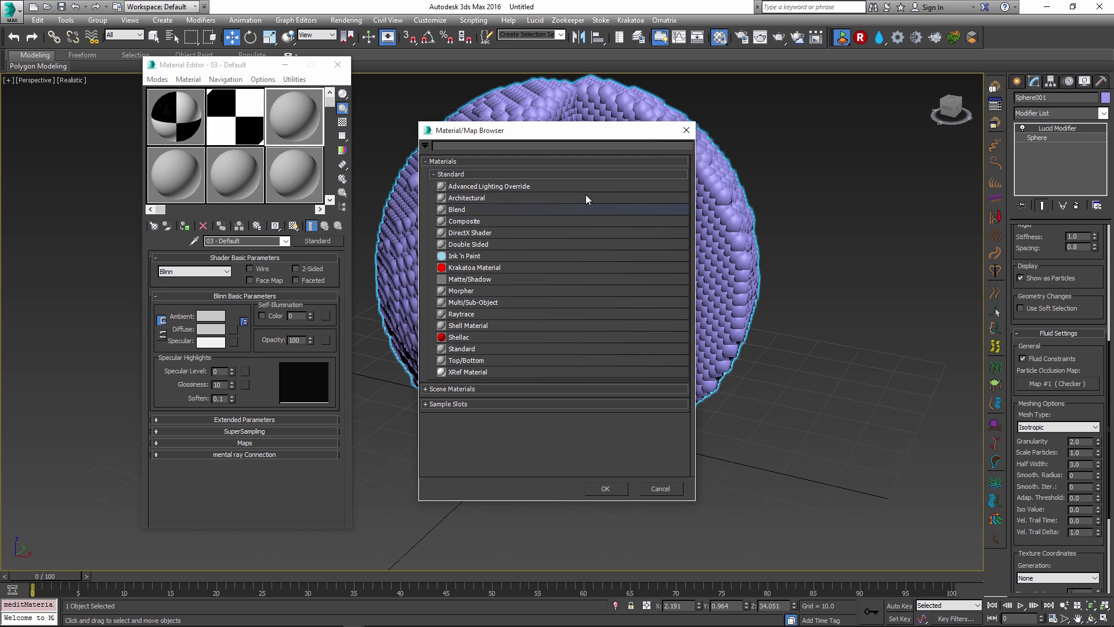
click(685, 131)
Step: Replace the shared Checker map with a Noise map
click(174, 138)
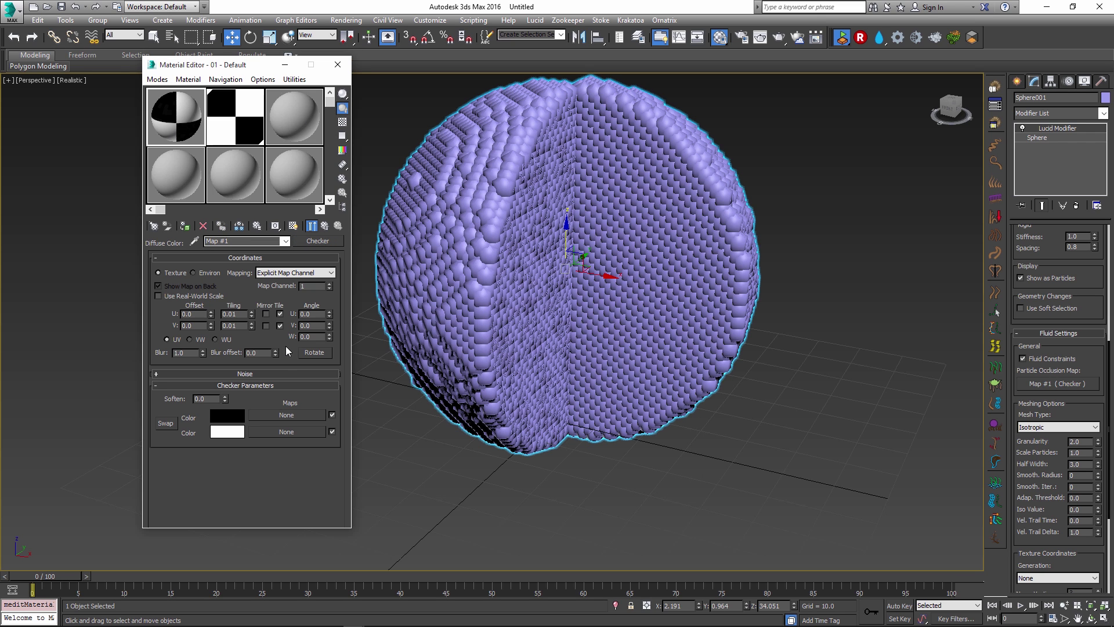
click(286, 241)
click(274, 258)
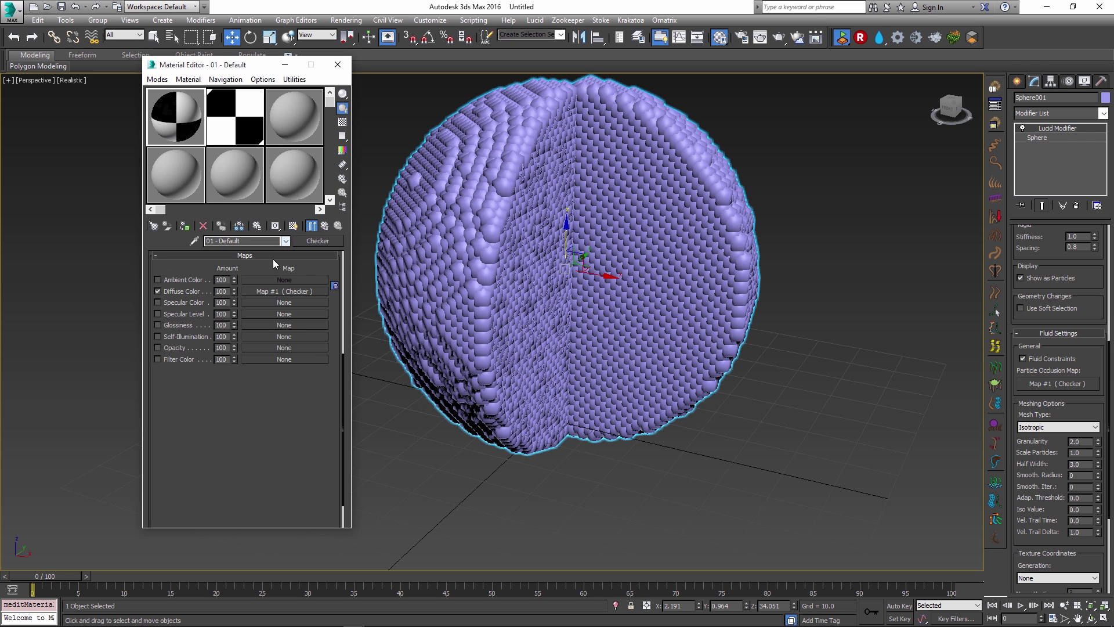
click(291, 292)
click(225, 335)
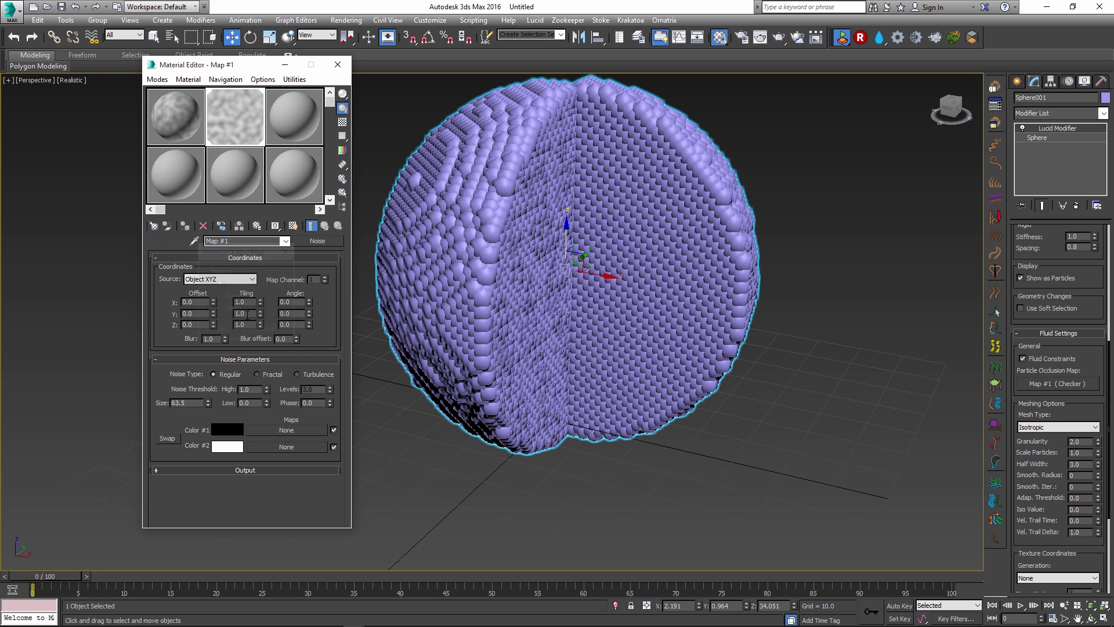
Step: Restart the simulation with the Noise map's threshold at High 0.5 and Low 0.499 and its XYZ tiling at 0.1
click(841, 41)
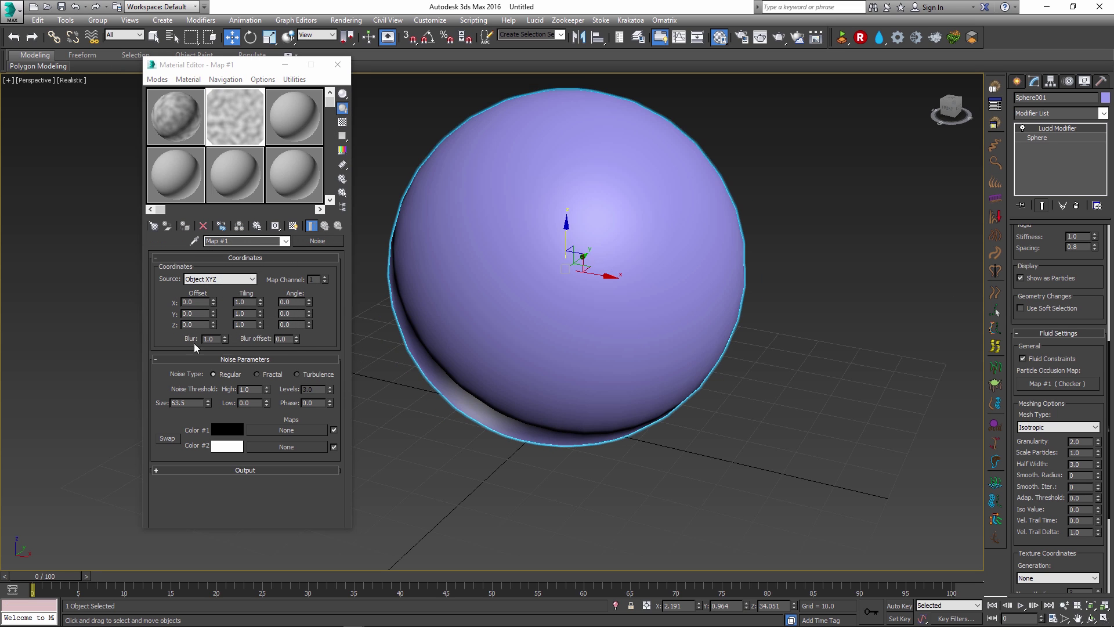
mouse_move(265, 393)
mouse_down()
mouse_move(266, 424)
mouse_move(267, 412)
mouse_up()
drag(267, 405, 275, 352)
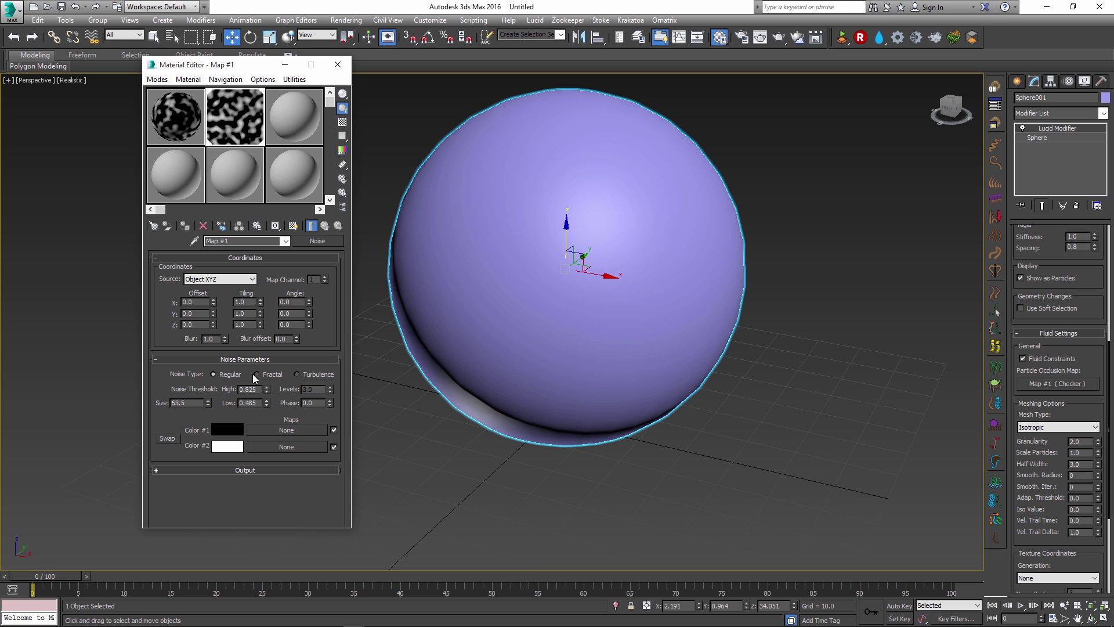
mouse_move(266, 391)
mouse_down()
mouse_move(266, 436)
mouse_move(273, 385)
mouse_move(268, 394)
mouse_up()
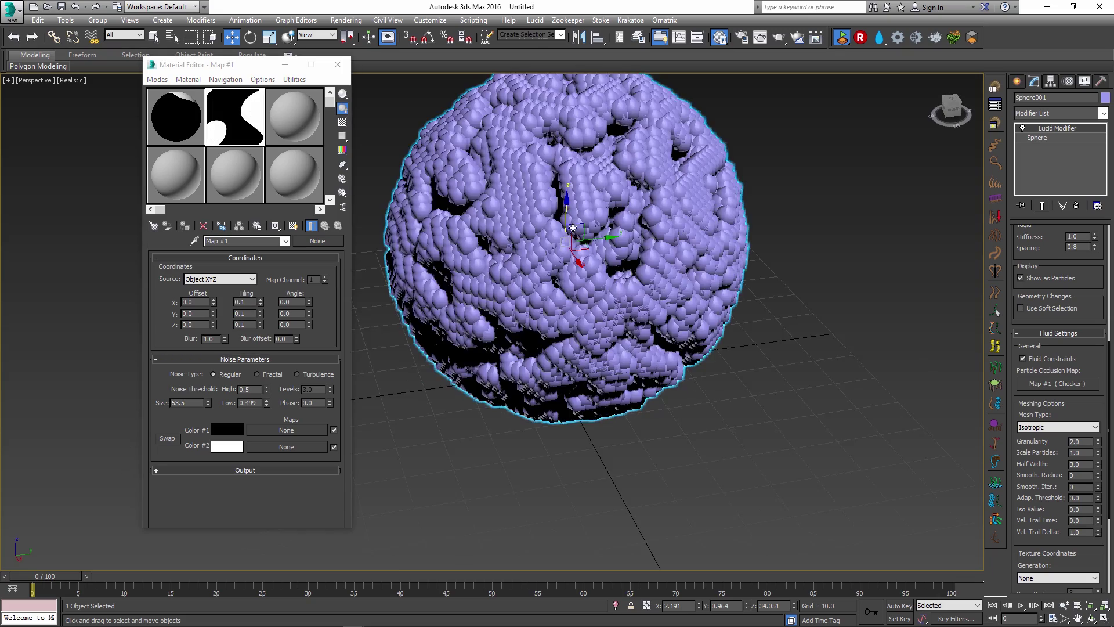
Step: Set the Noise map's XYZ tiling to 0.05 and threshold to High 0.6 and Low 0.574, then turn the simulation back on
alt+middle_drag(592, 249, 816, 195)
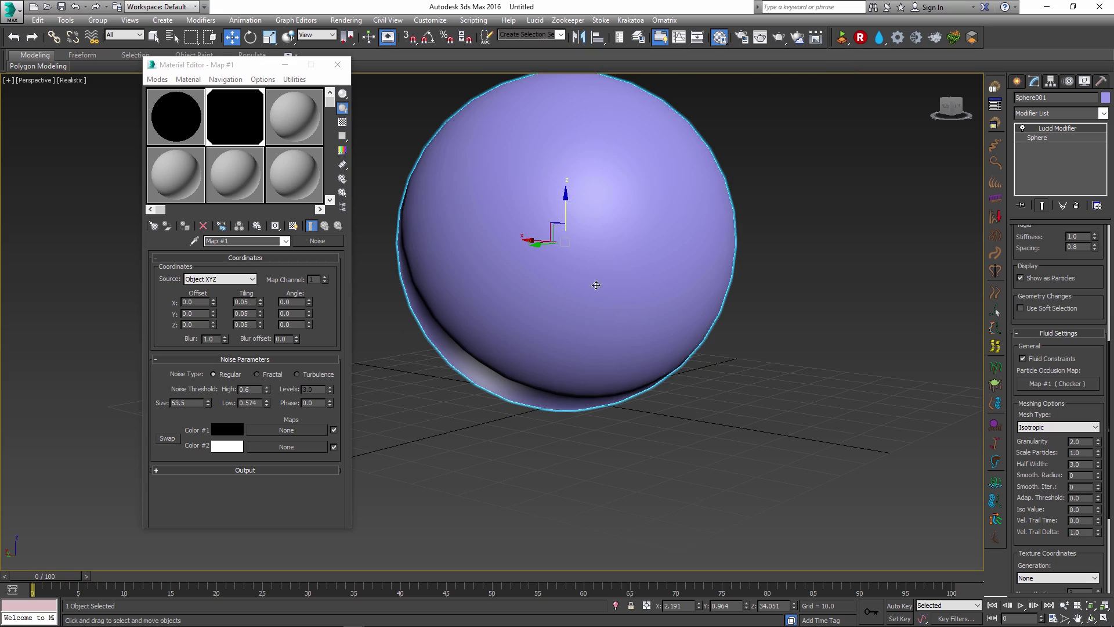
click(842, 39)
alt+middle_drag(731, 217, 611, 209)
alt+middle_drag(615, 264, 778, 256)
scroll(639, 272, down, 3)
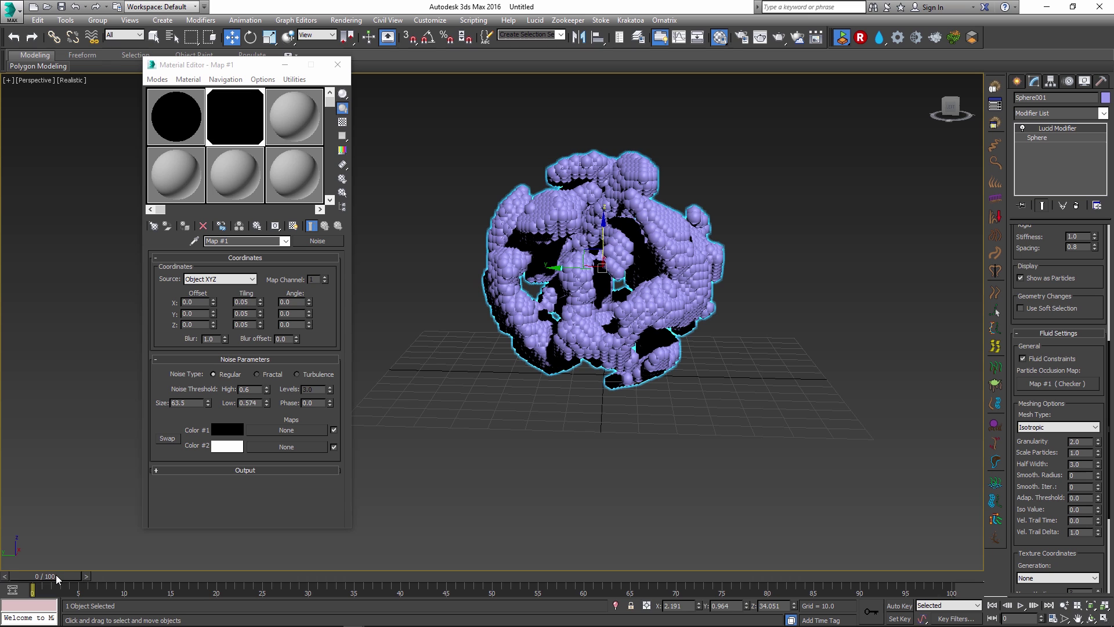
Step: Add a ground plane beneath the fluid sphere and run the simulation along the timeline so the fluid falls onto it
drag(78, 577, 176, 578)
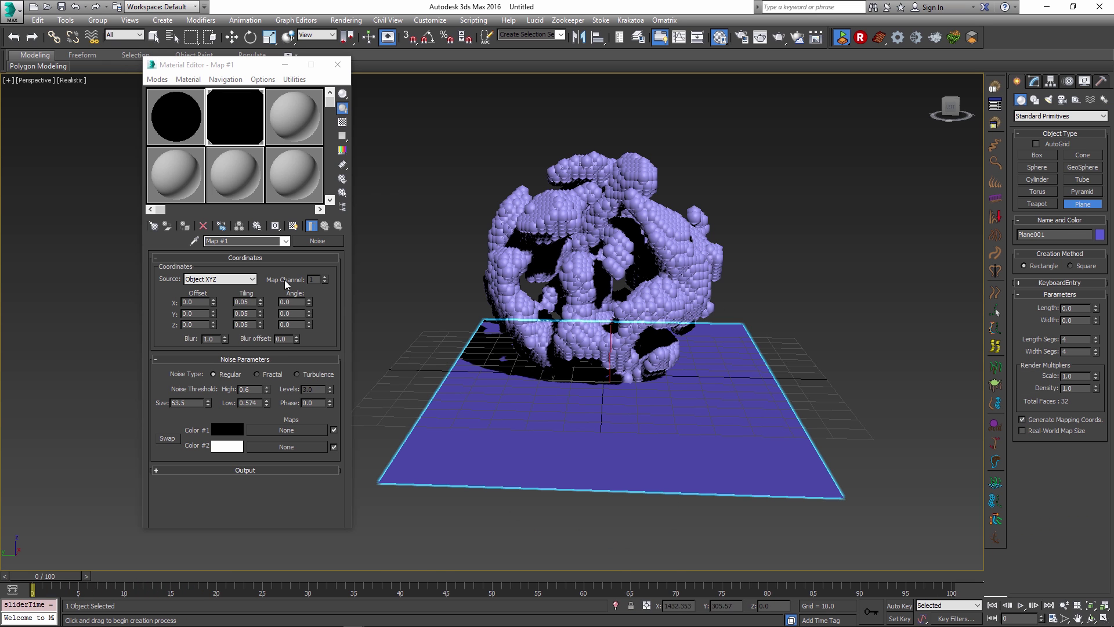
drag(64, 576, 218, 592)
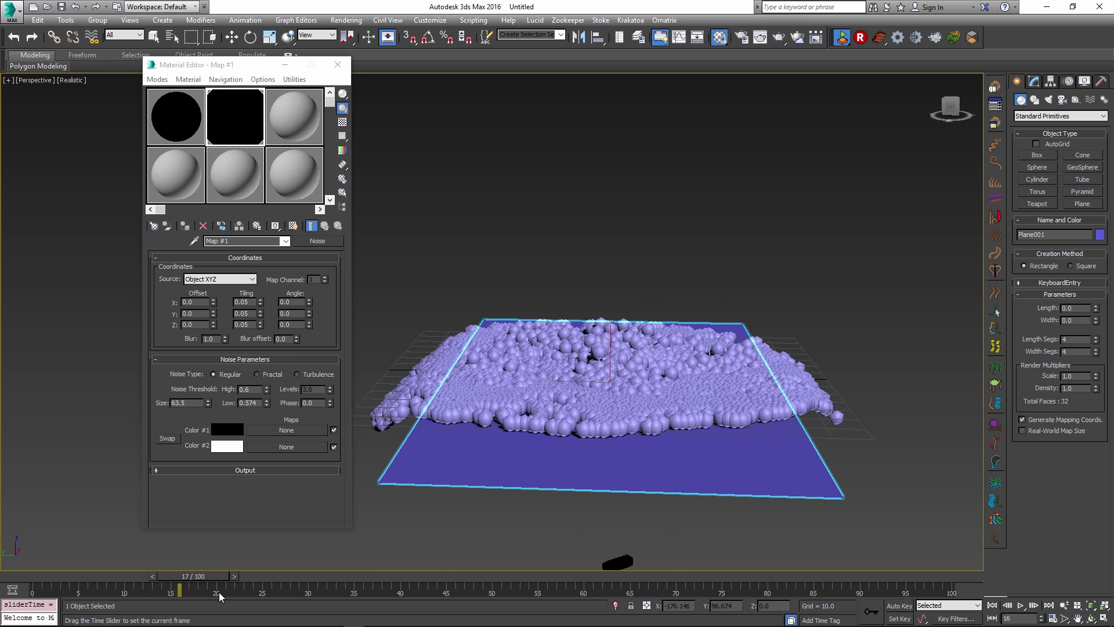
drag(219, 594, 236, 595)
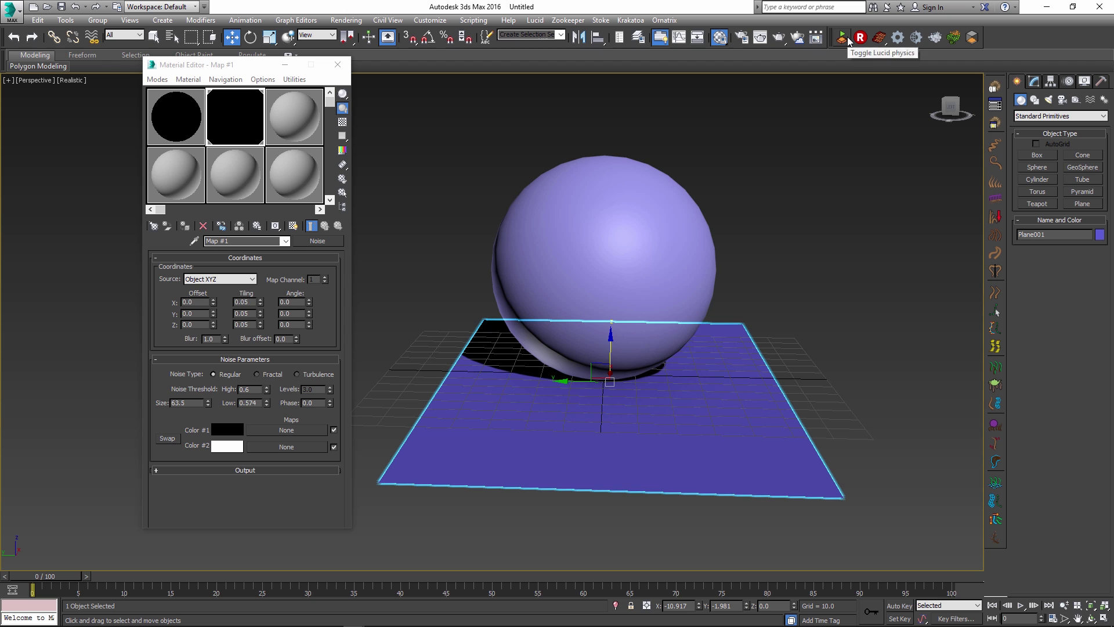
Step: Restart the Lucid simulation from frame 0 and display the sphere's fluid as a mesh instead of particles
click(846, 38)
scroll(676, 265, up, 5)
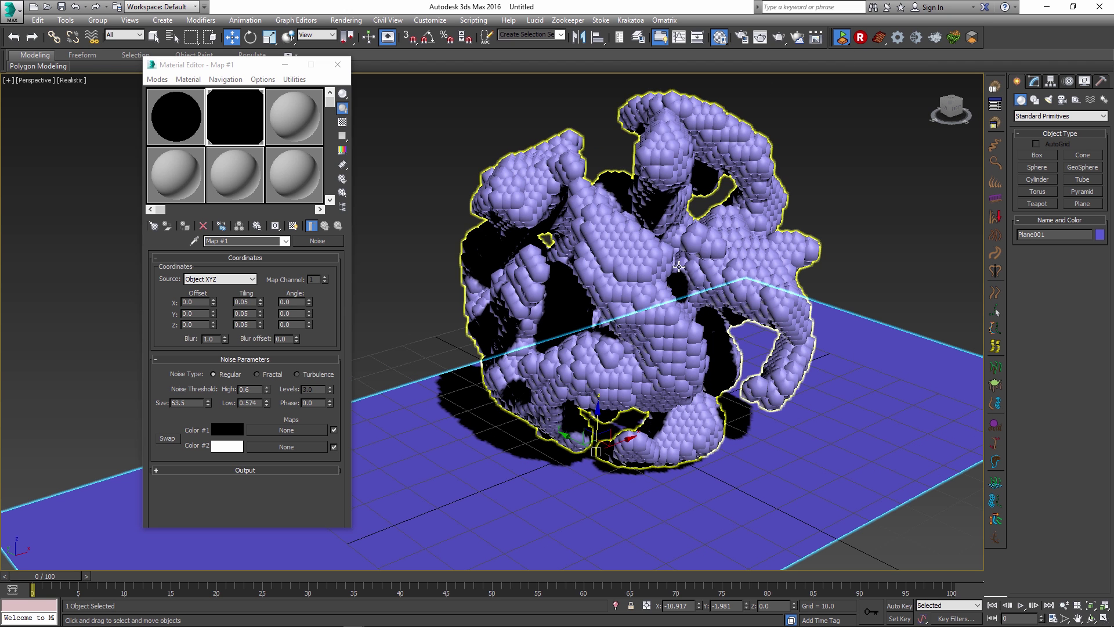
click(677, 272)
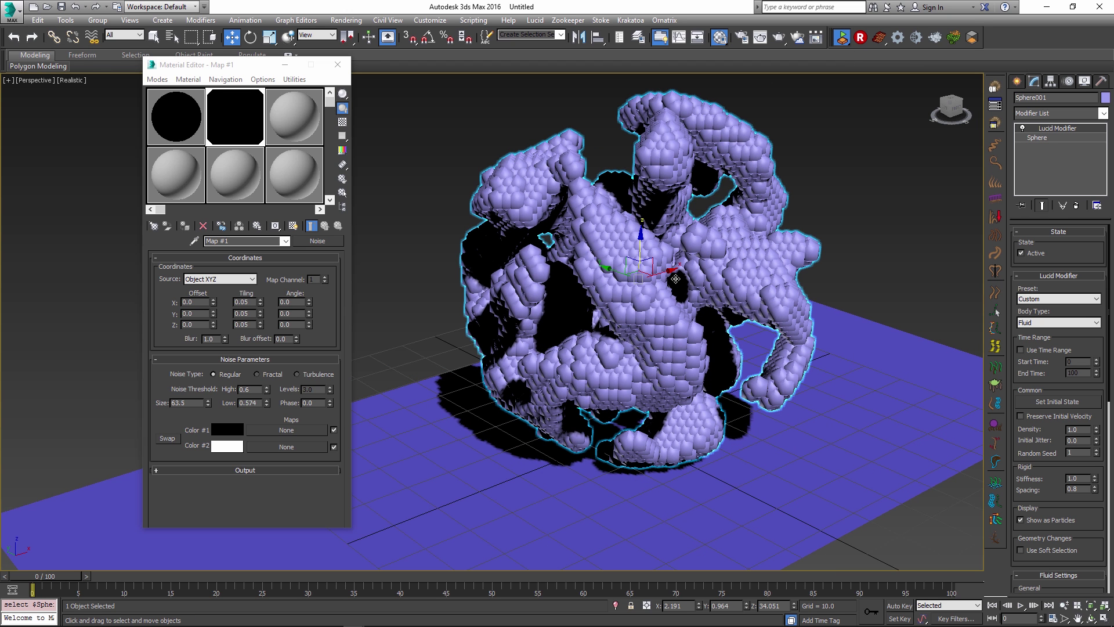
drag(1031, 456, 1033, 360)
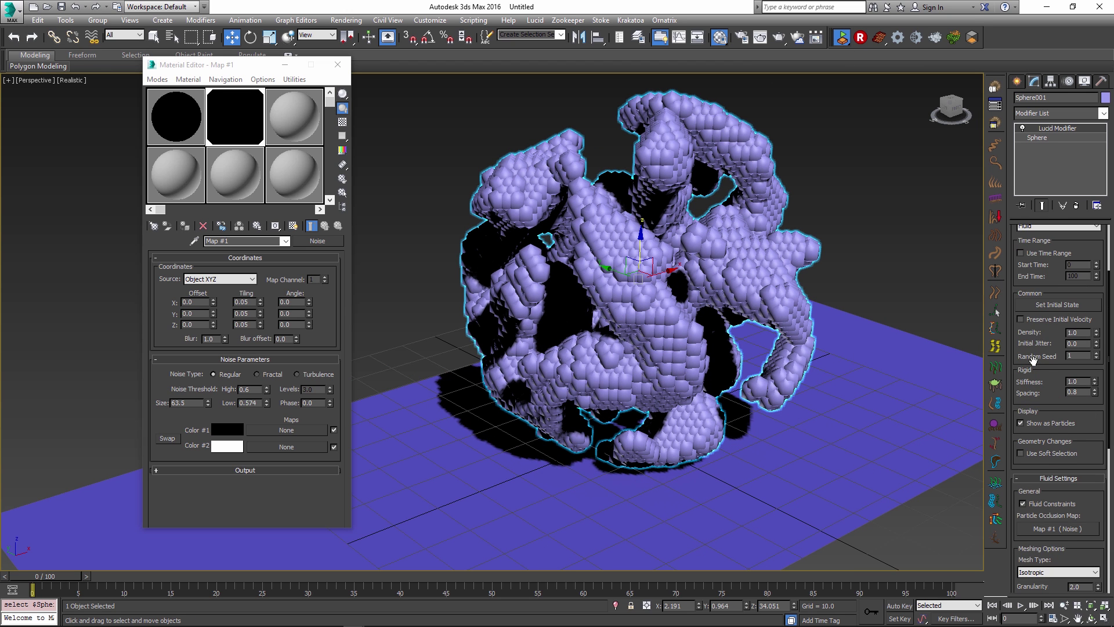
click(1053, 424)
scroll(587, 221, up, 2)
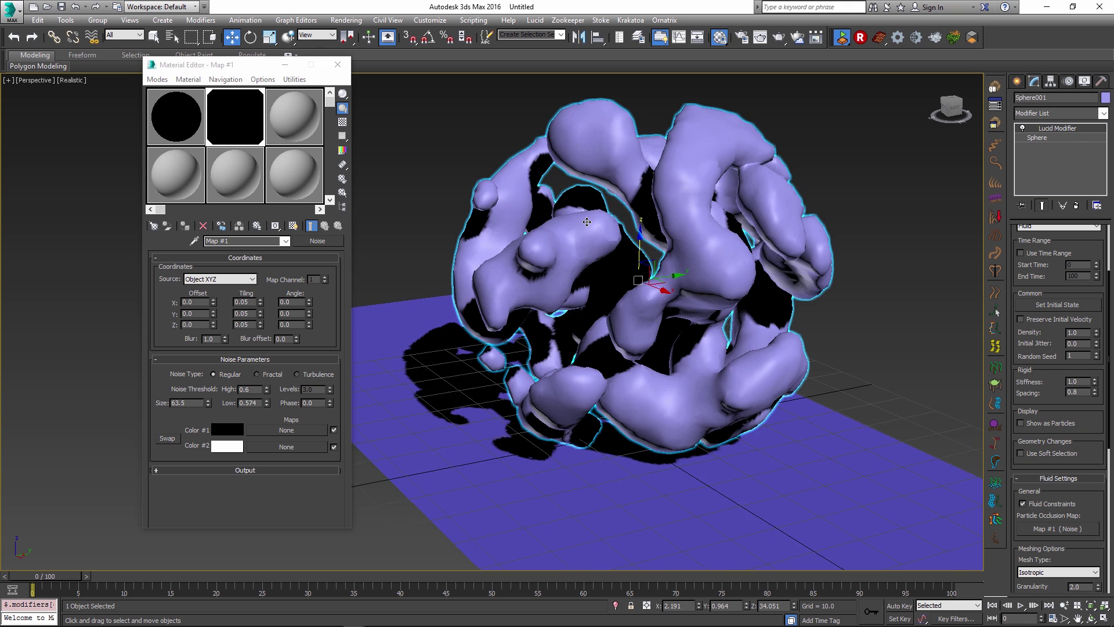
mouse_move(587, 222)
alt+middle_down()
mouse_move(669, 258)
mouse_move(590, 237)
alt+middle_up()
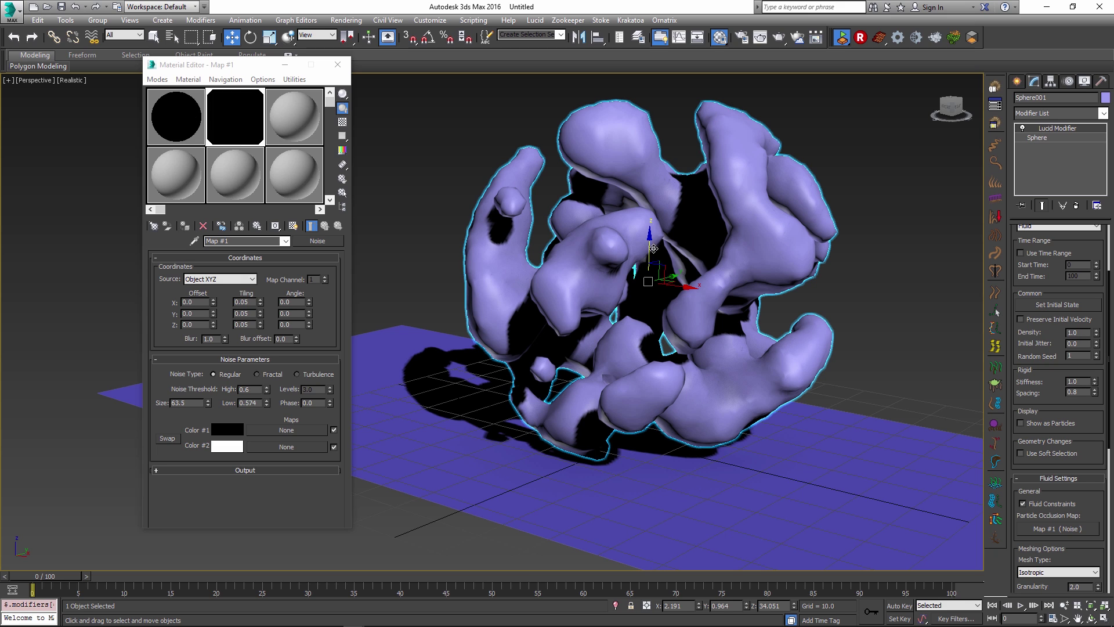
right_click(616, 249)
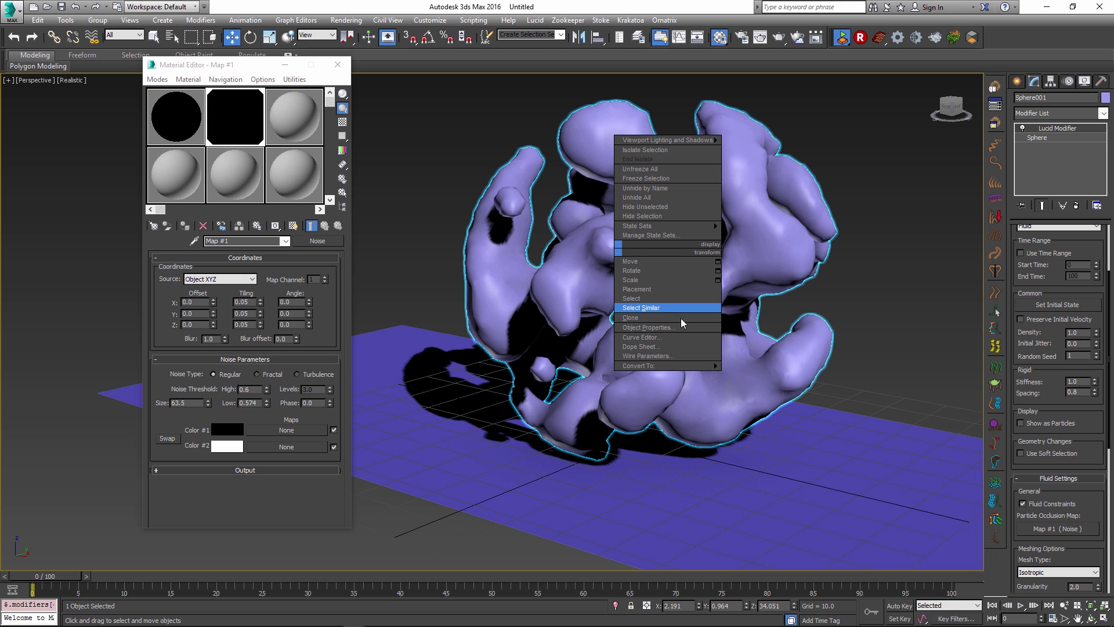
mouse_move(680, 366)
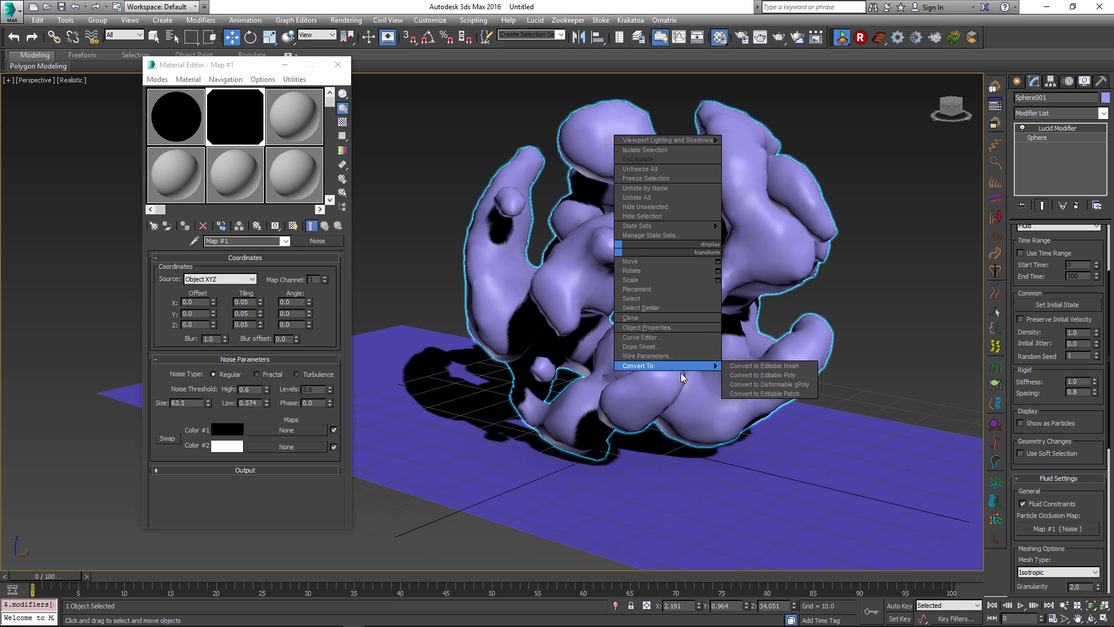
click(789, 385)
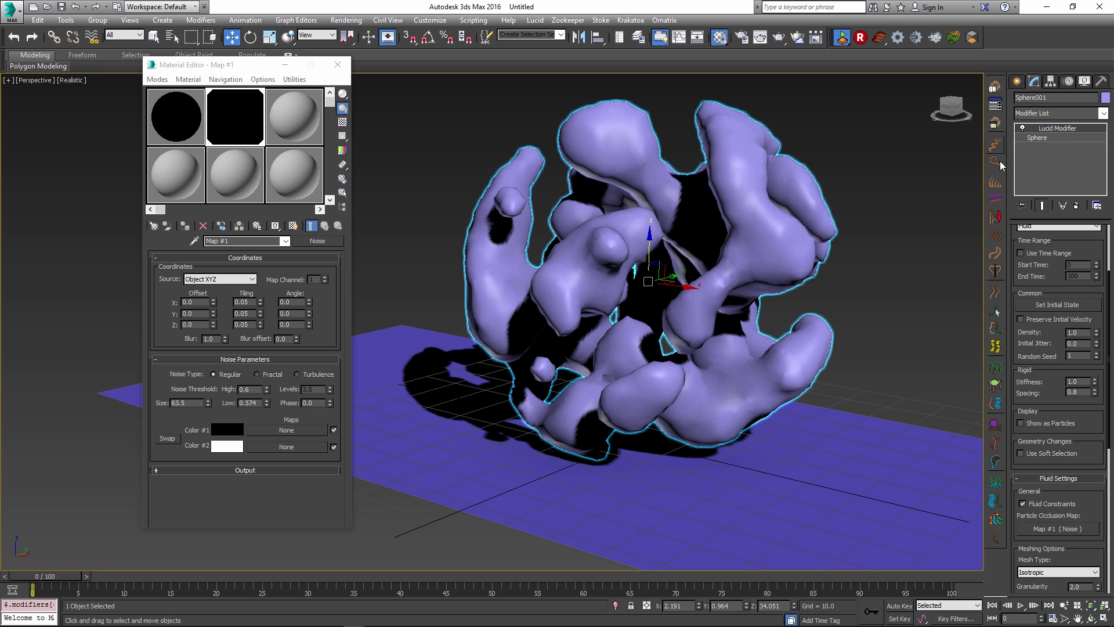
Step: Set the sphere's fluid mesh Granularity to 1.0 and inspect the refined mesh from several sides
middle_drag(822, 273, 804, 273)
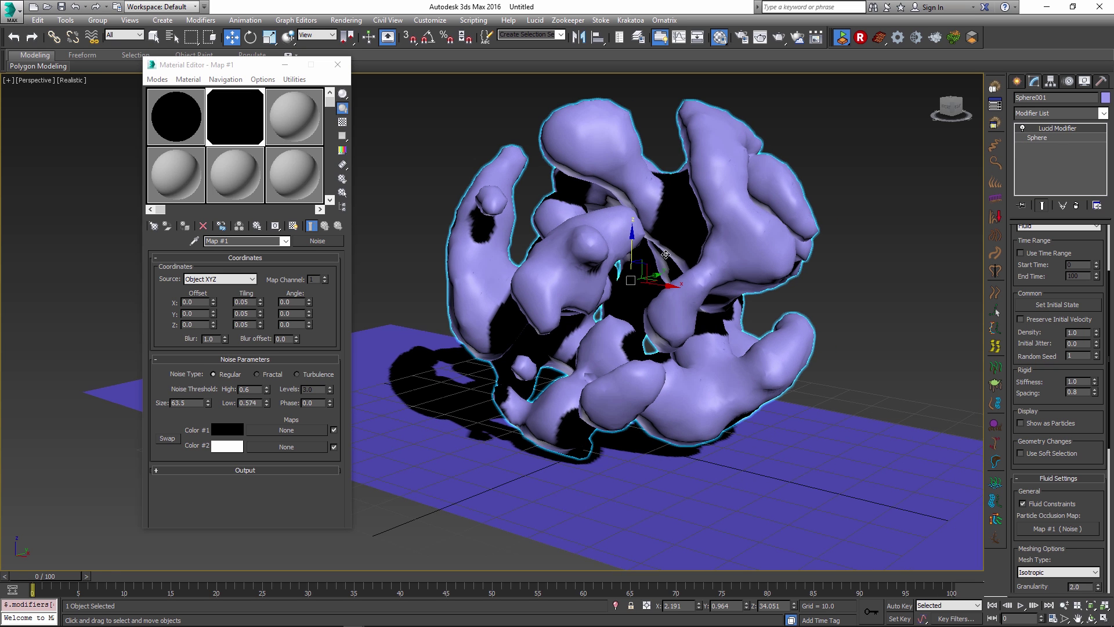
alt+middle_drag(665, 254, 684, 290)
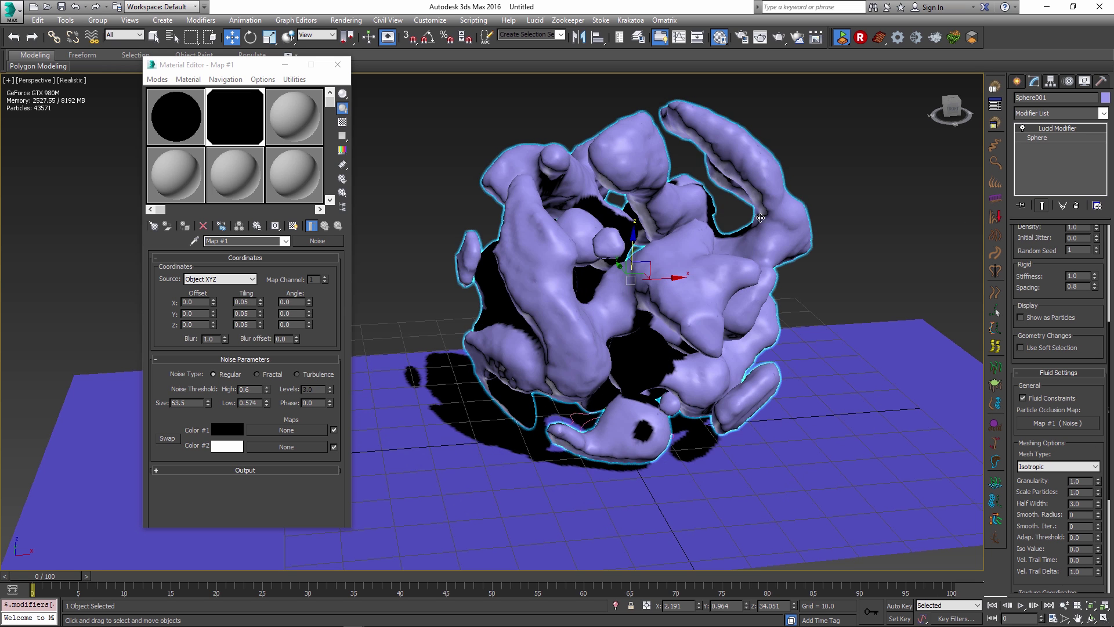
alt+middle_drag(761, 218, 565, 225)
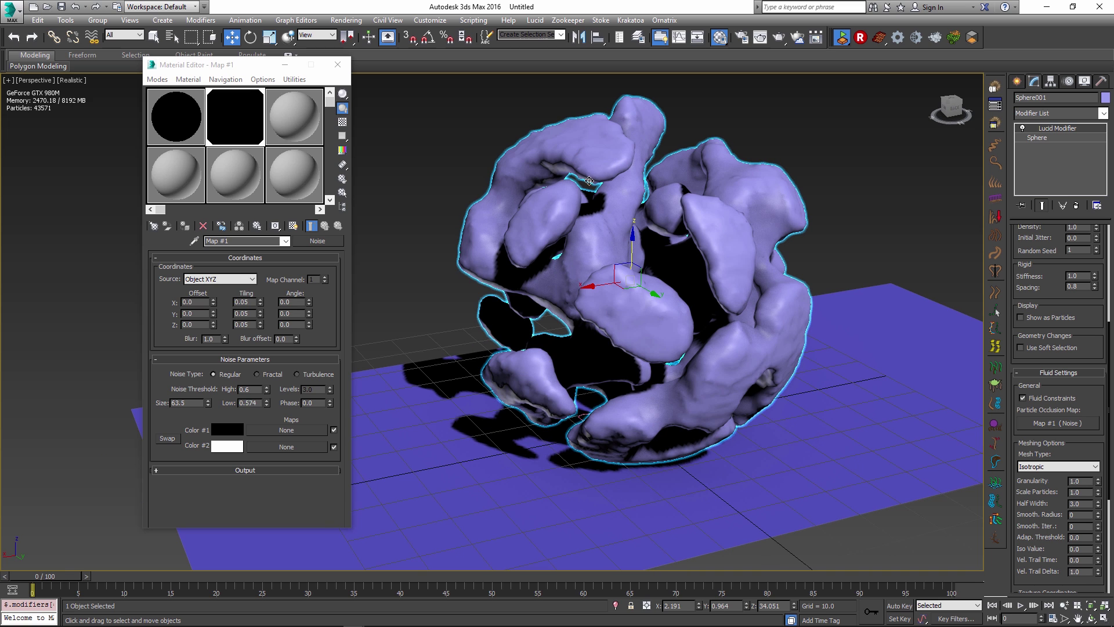
scroll(1042, 348, down, 1)
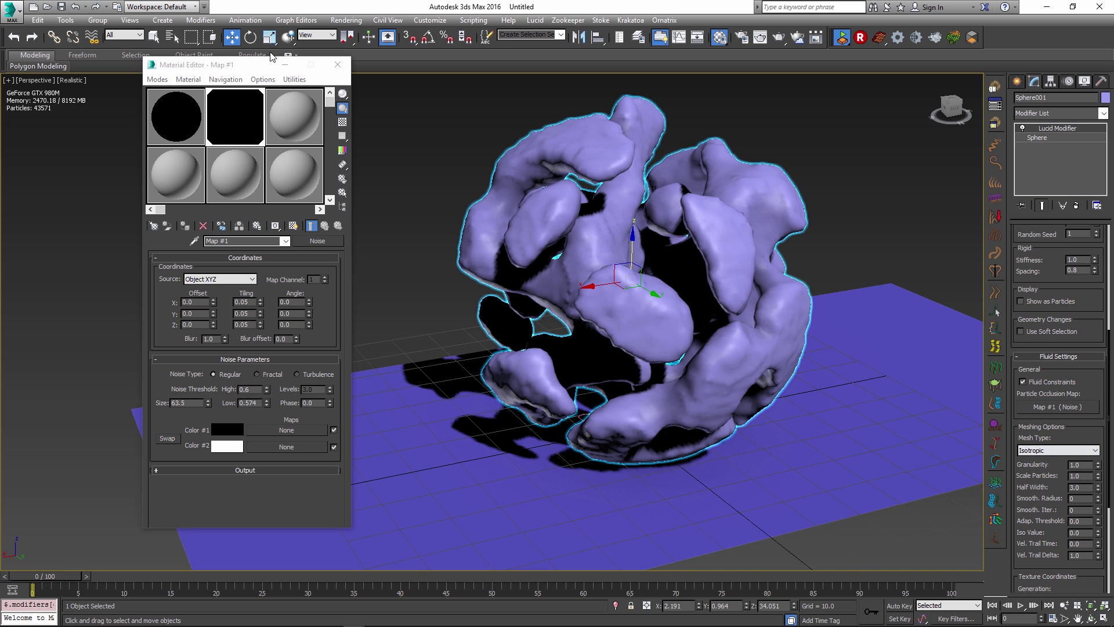
Step: Reset the scene without saving the changes
click(11, 12)
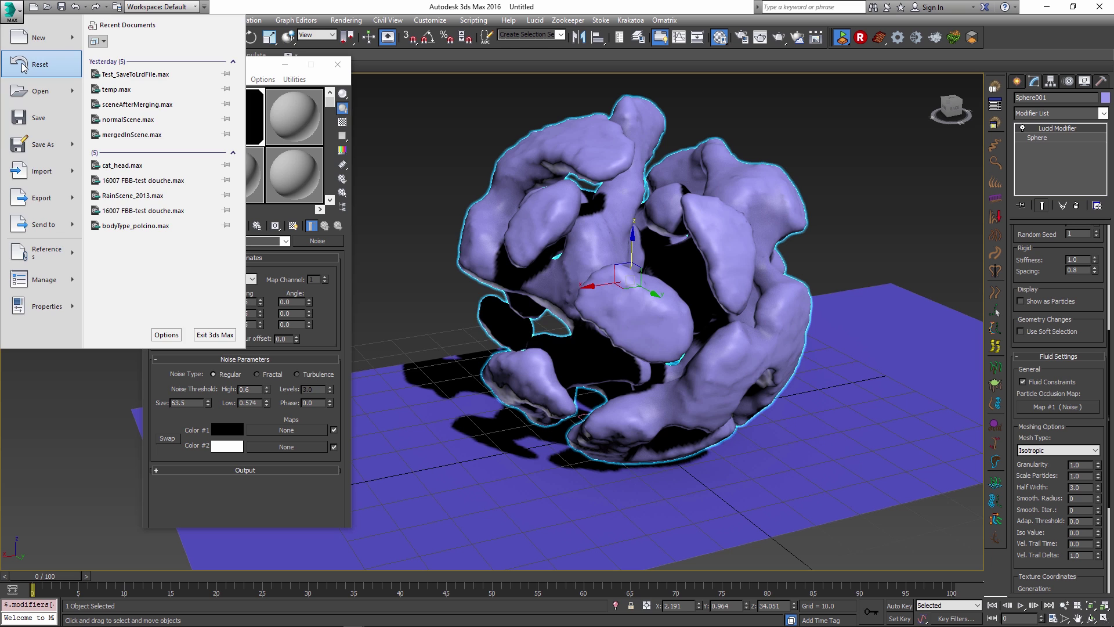
click(23, 66)
click(555, 336)
click(522, 338)
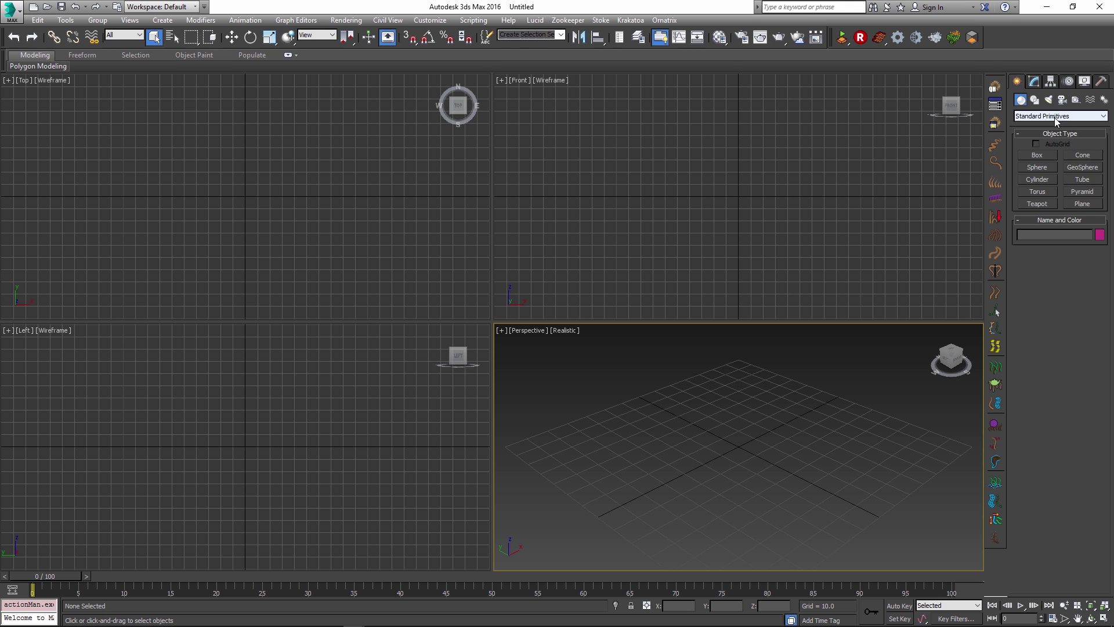
Step: Create a standard teapot with a radius of about 29.7 at the grid centre and raise it to about Z 18.2
click(1056, 116)
click(1044, 125)
click(1037, 204)
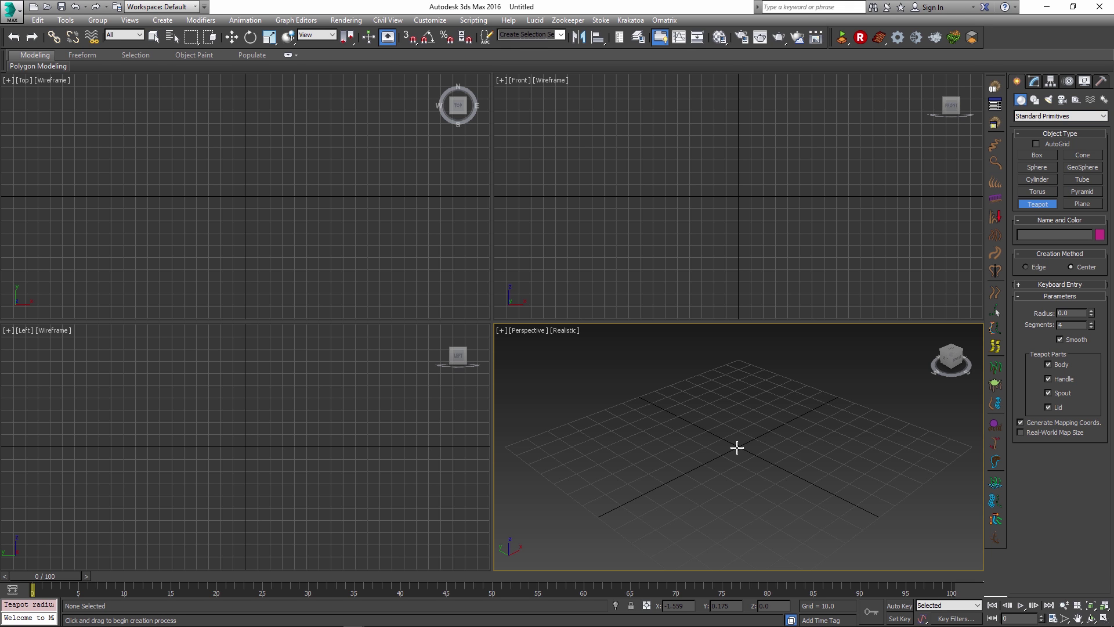
drag(737, 447, 789, 441)
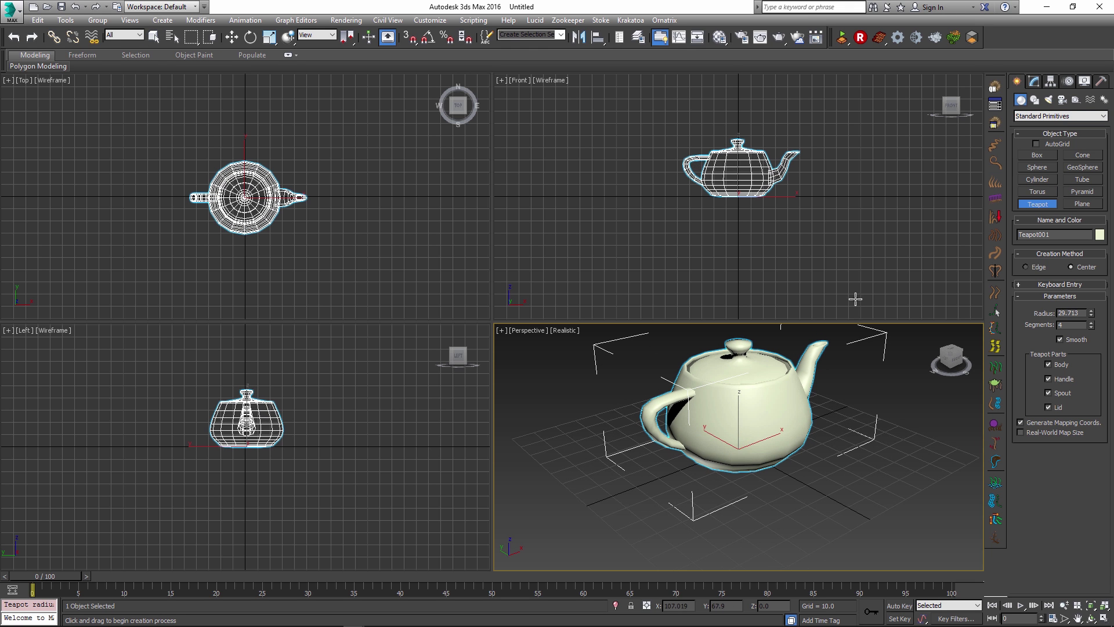
key(w)
drag(731, 418, 733, 372)
Step: Add a Lucid collision sandbox around the teapot, maximize the perspective viewport and hide its grid
click(972, 39)
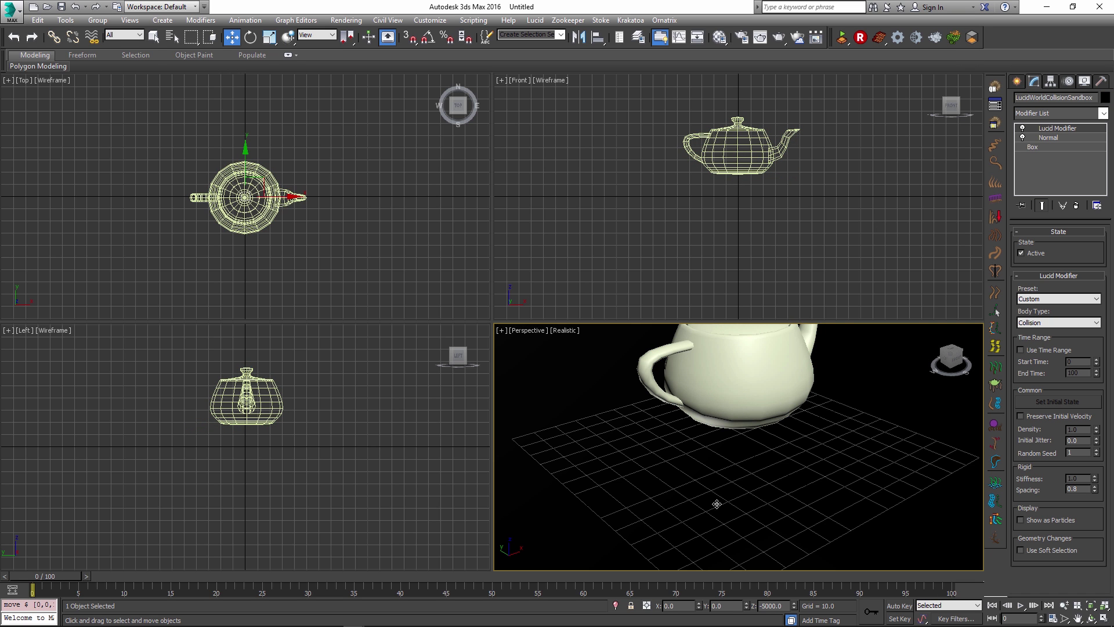
middle_drag(716, 504, 699, 497)
key(alt+w)
middle_drag(520, 286, 535, 306)
key(g)
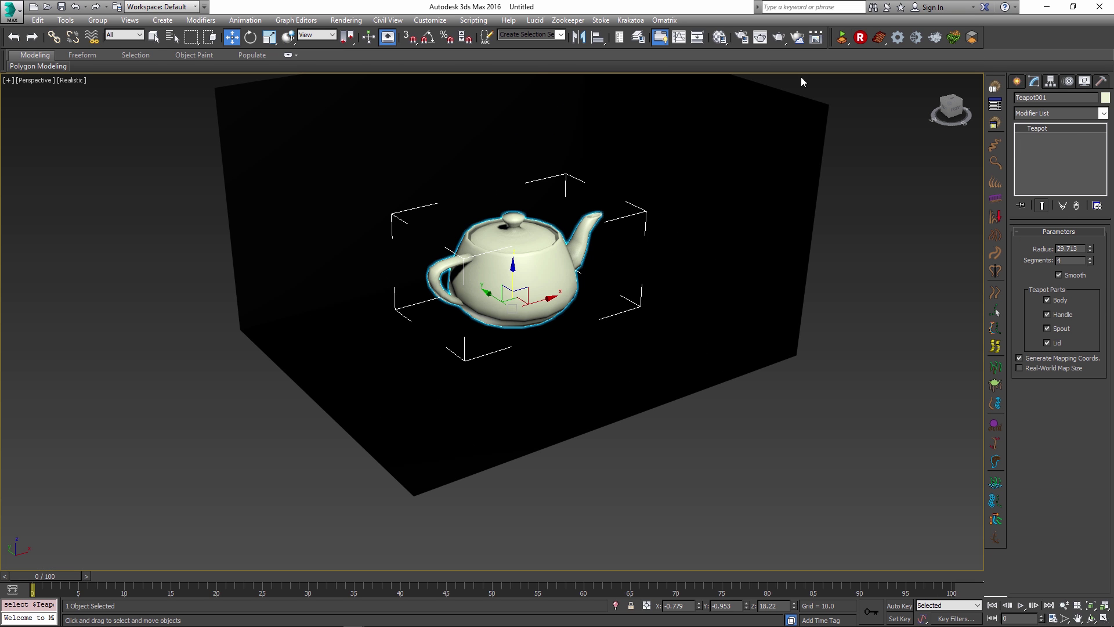
Step: Make the teapot a Lucid fluid with the Water preset and simulate it up to frame 82
drag(882, 42, 880, 110)
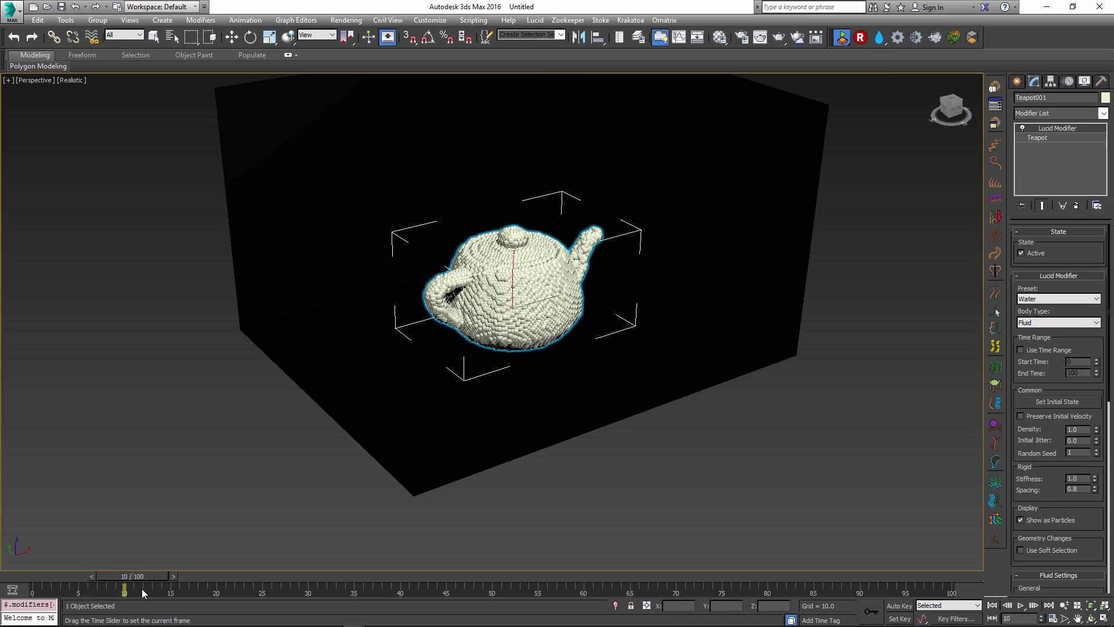
drag(141, 588, 788, 537)
key(w)
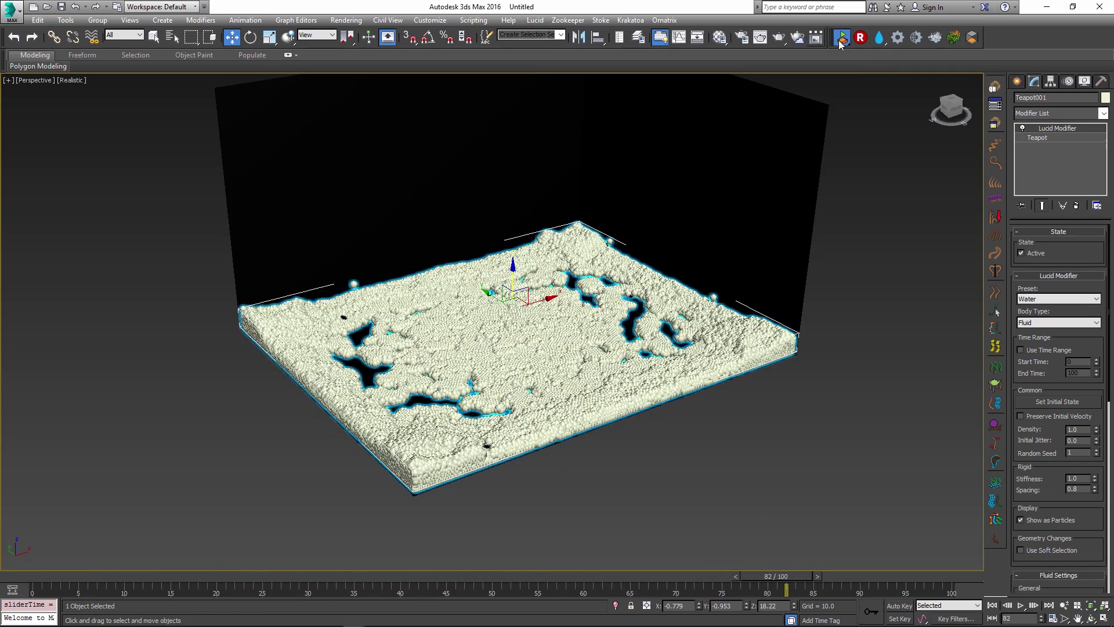
Step: Restart the teapot simulation, display its fluid as a mesh instead of particles and advance to frame 5
click(842, 39)
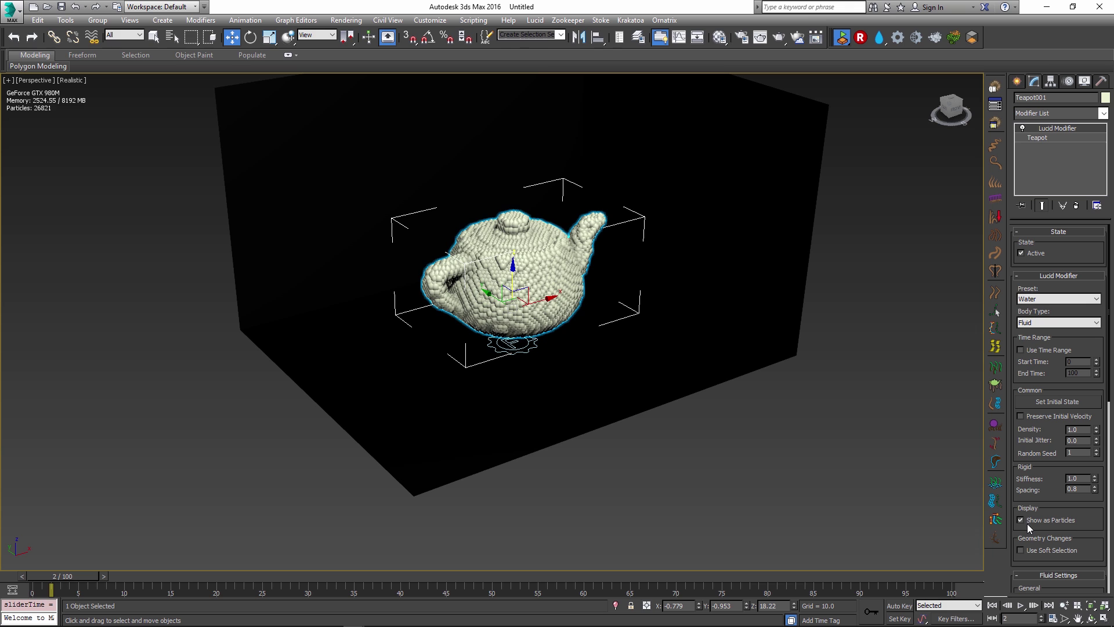
click(1043, 522)
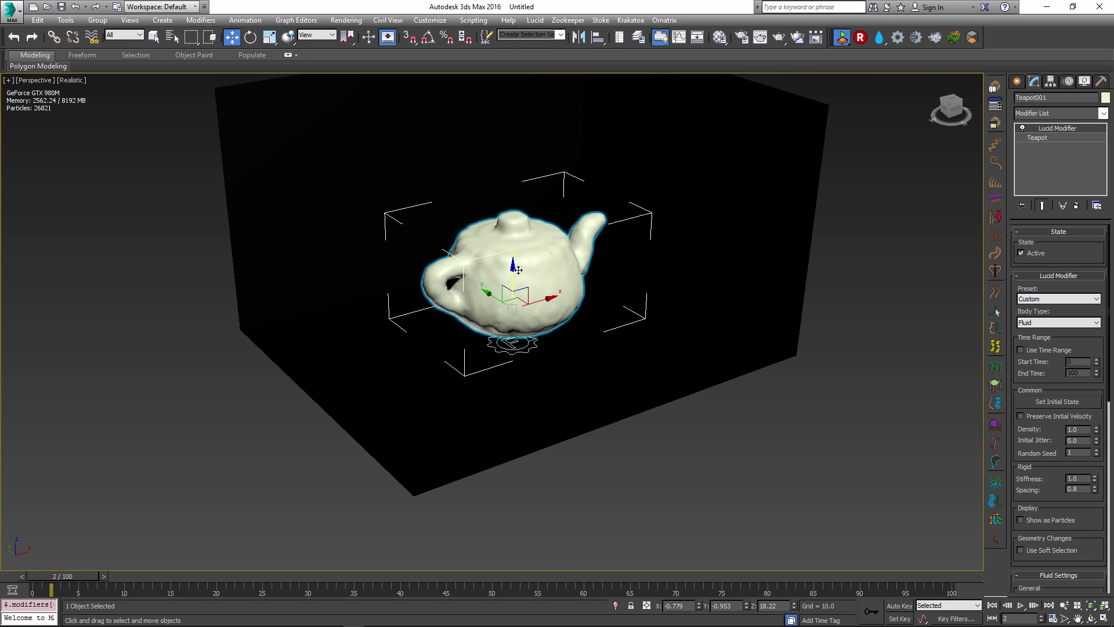
scroll(518, 270, up, 3)
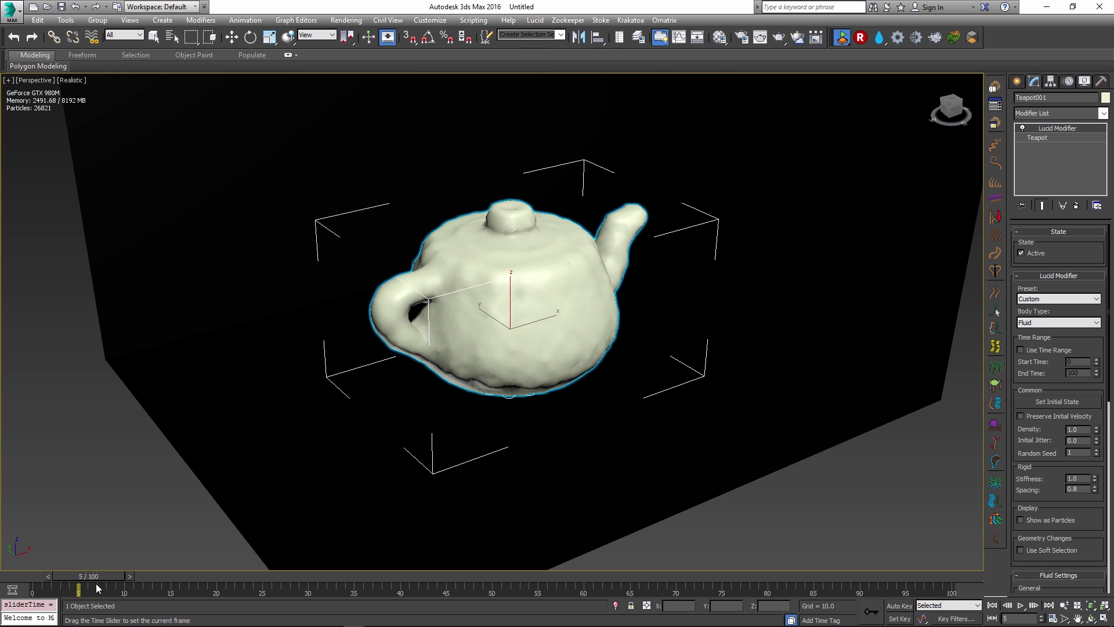
Step: Try a velocity trail time of 0.3 on the teapot's fluid mesh, and reduce it to 0.1
scroll(1057, 228, down, 10)
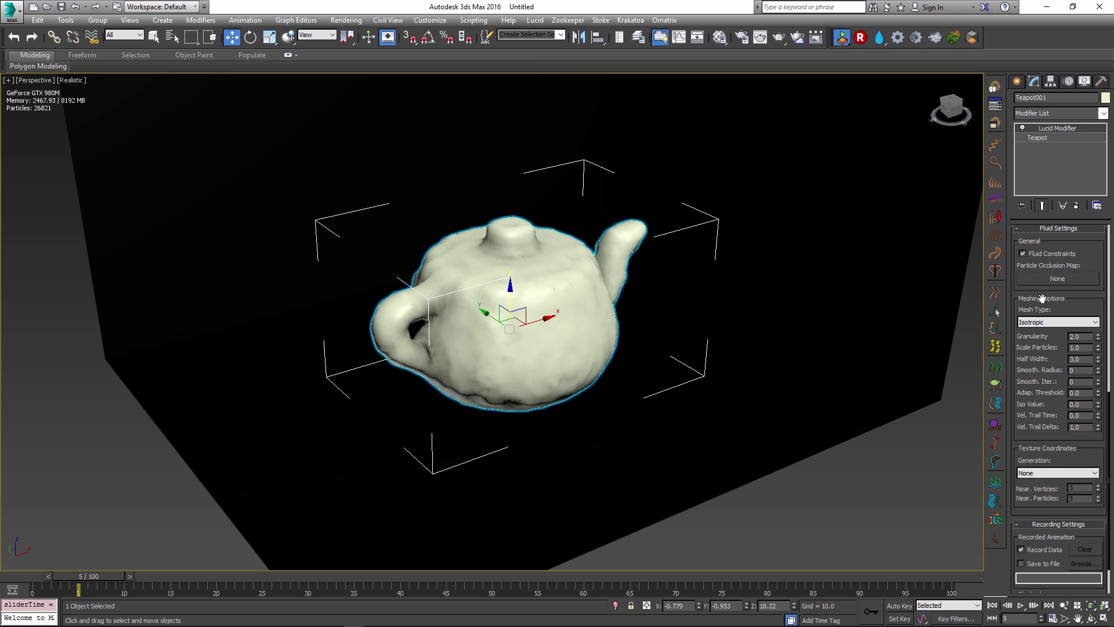
scroll(1052, 308, down, 2)
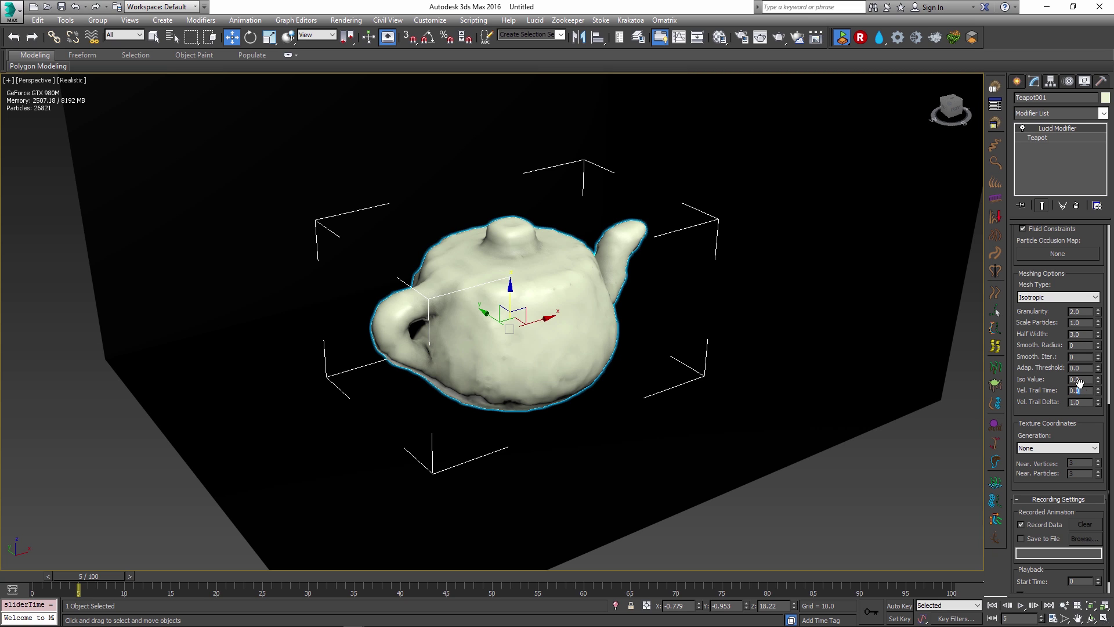
key(Return)
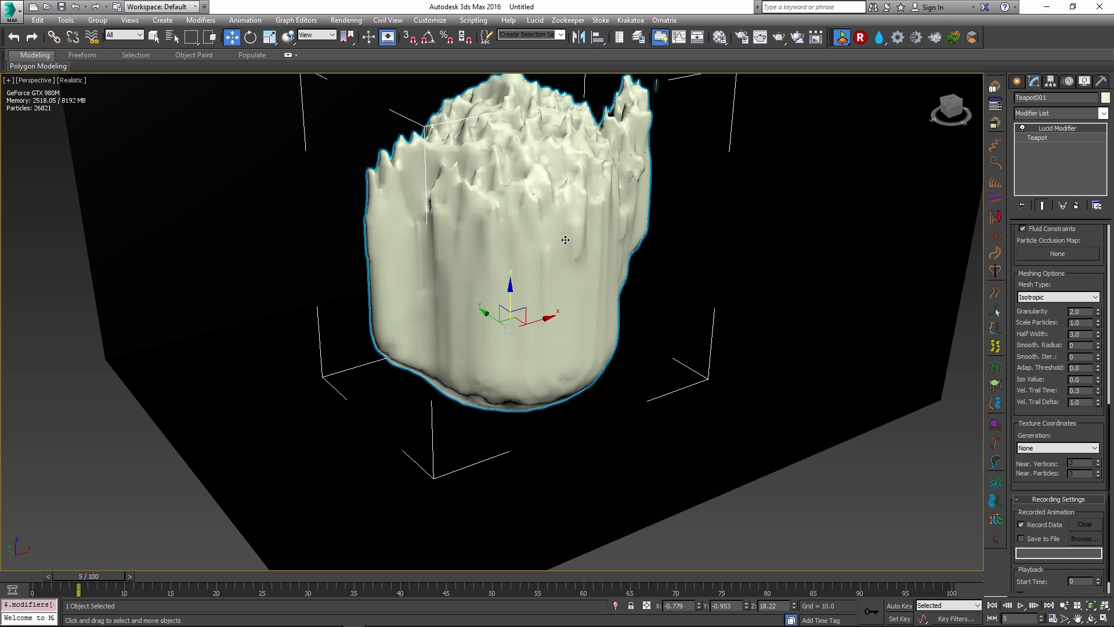
middle_drag(565, 239, 590, 269)
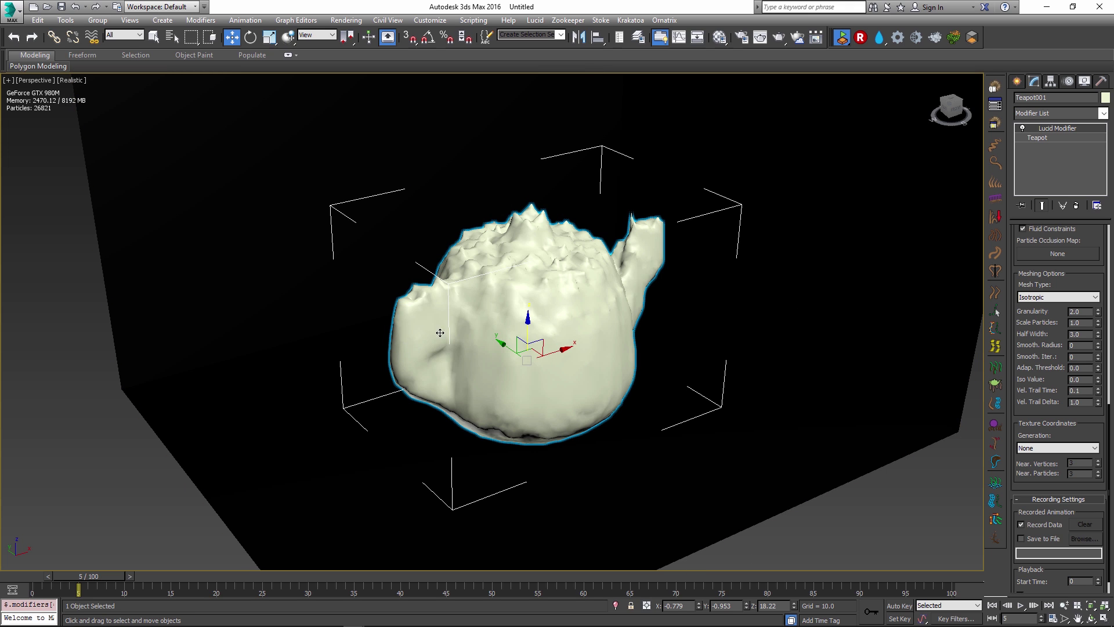
Step: Simulate the fluid along the timeline, shorten the range to 45 frames and play back the recorded animation
drag(106, 578, 419, 591)
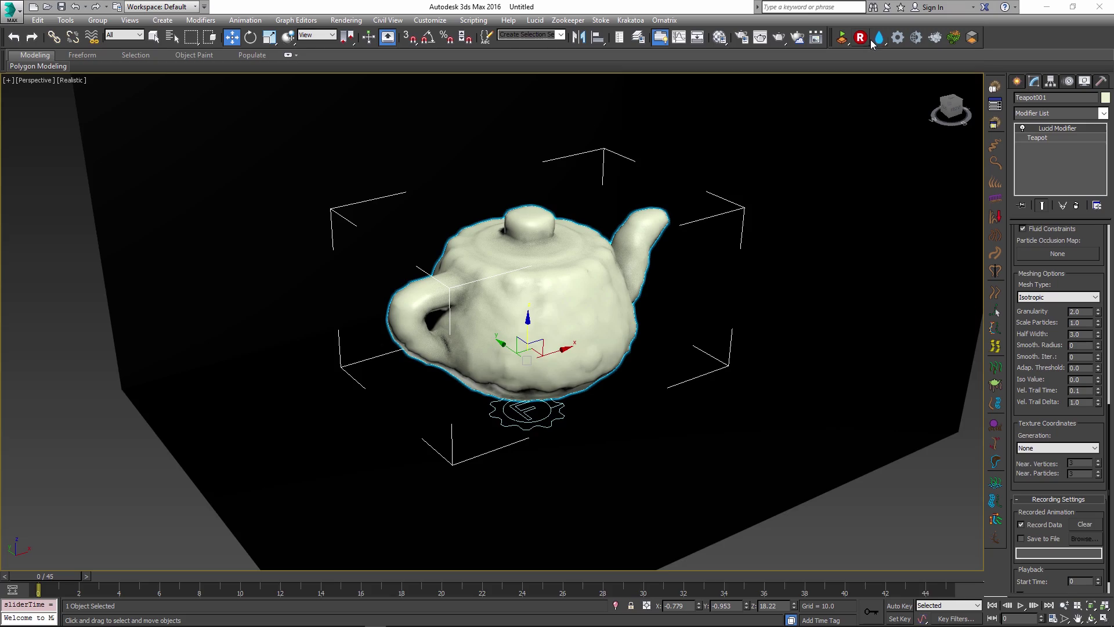
click(1029, 607)
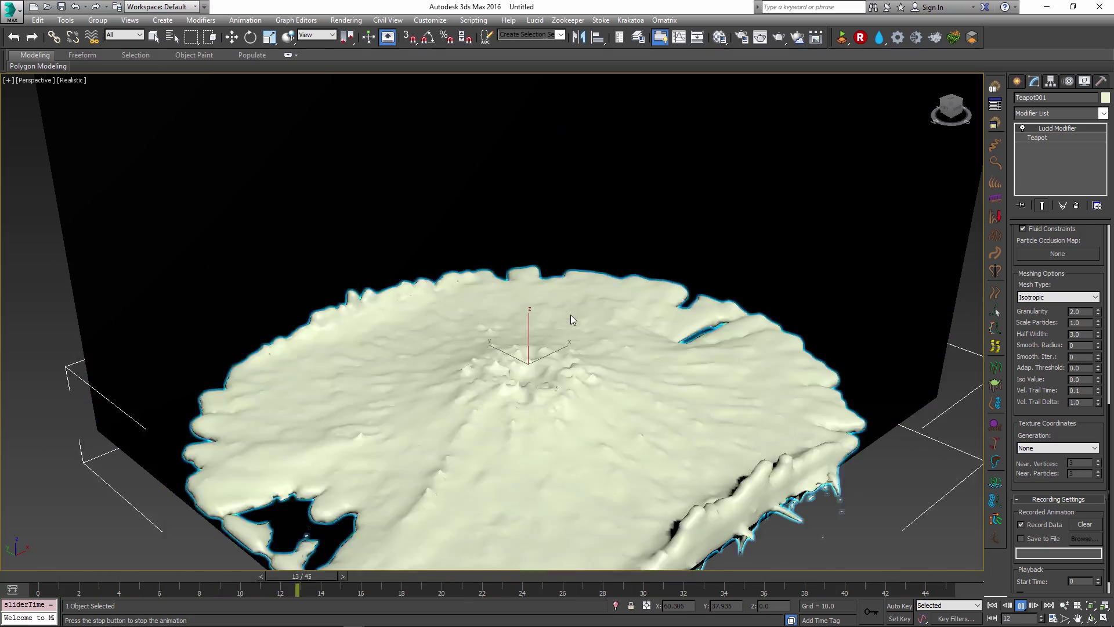
click(1021, 605)
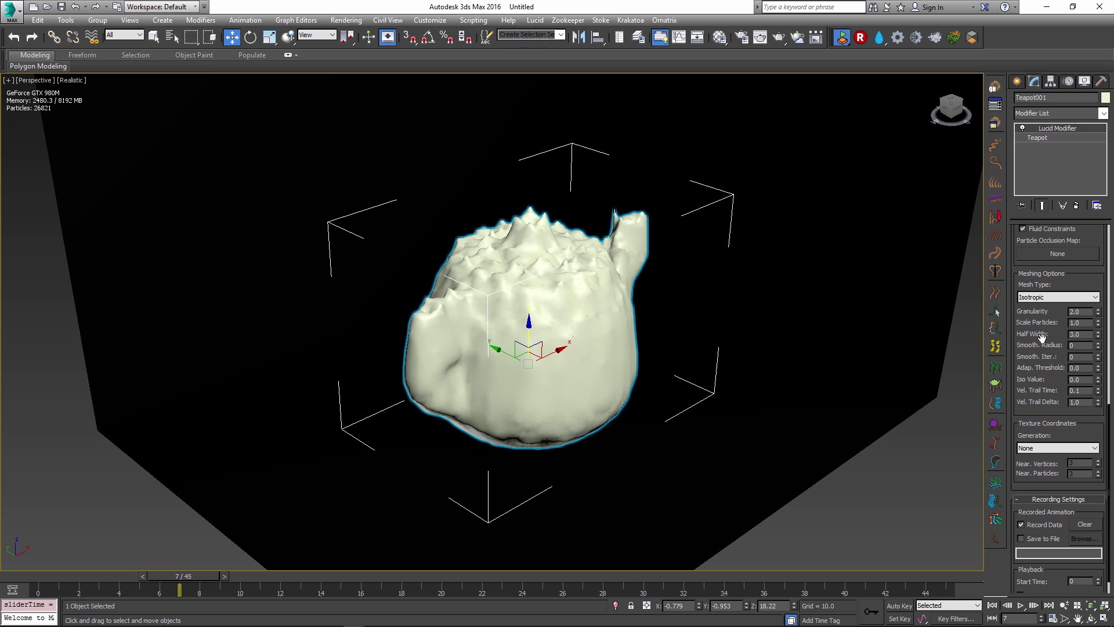
Step: Set the adaptivity threshold of the teapot's fluid mesh to 0.1
double_click(1083, 368)
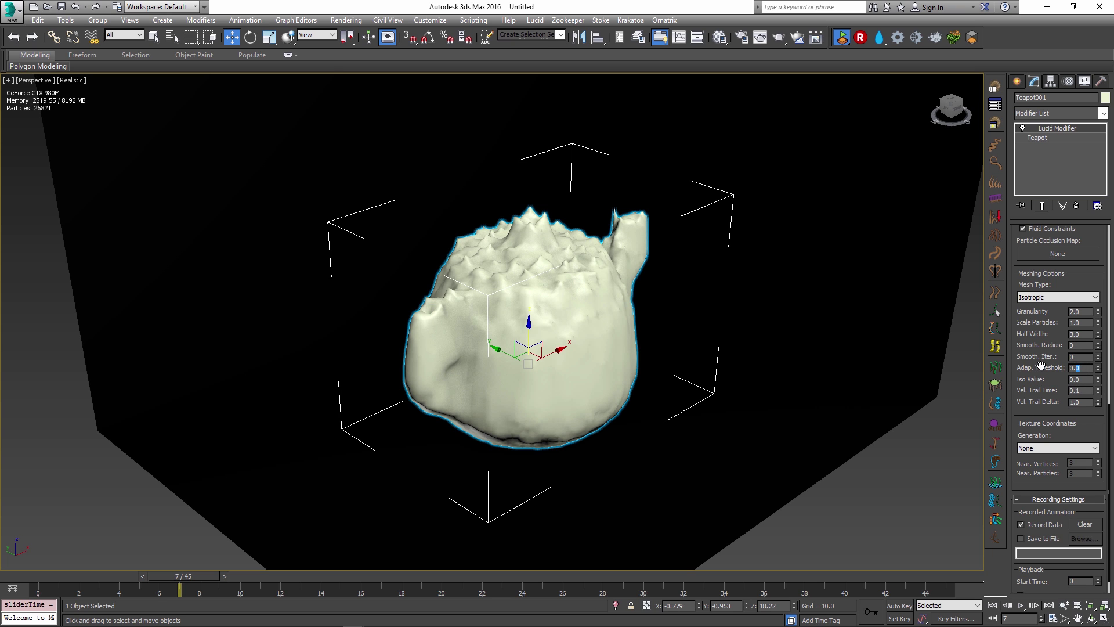
text(0.1)
click(1084, 358)
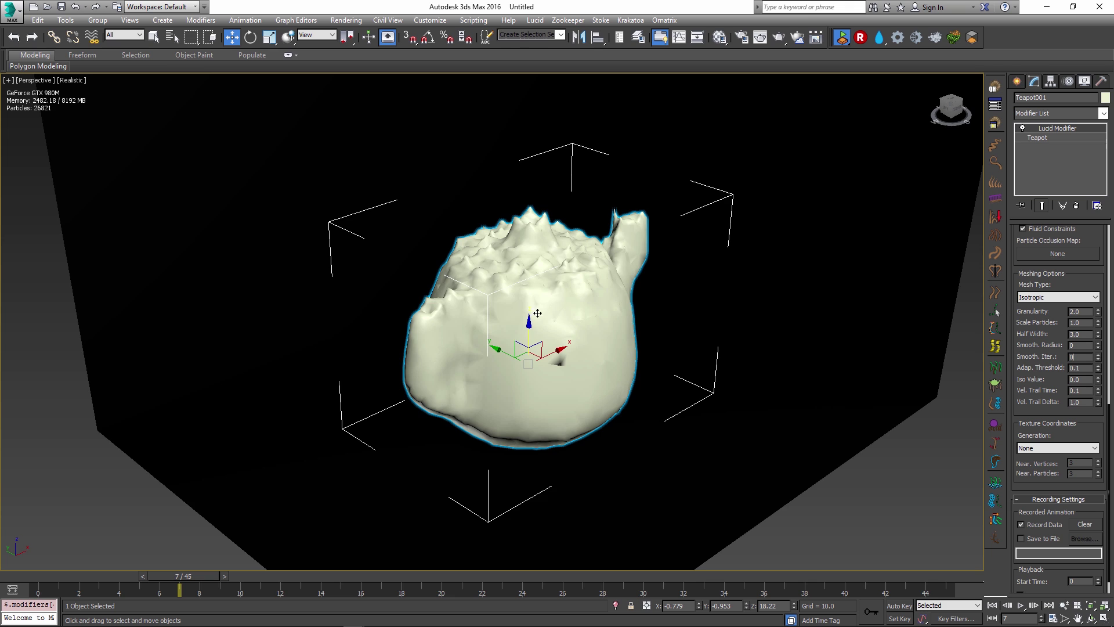
Step: Set both the smoothing radius and the smoothing iterations of the teapot's fluid mesh to 1
alt+middle_drag(649, 416, 639, 414)
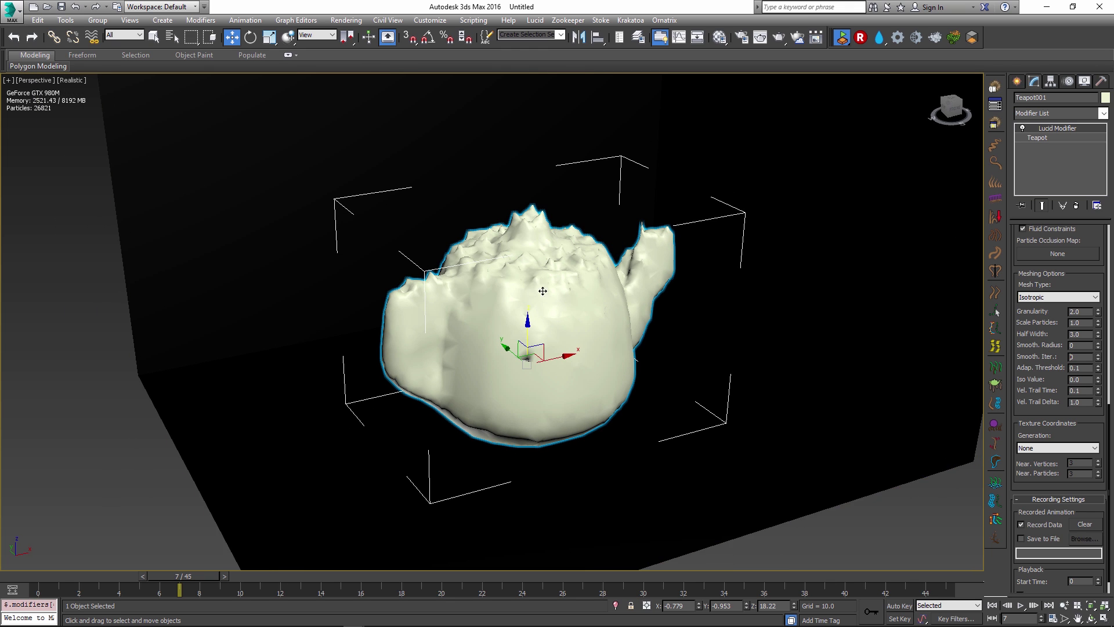
double_click(1073, 345)
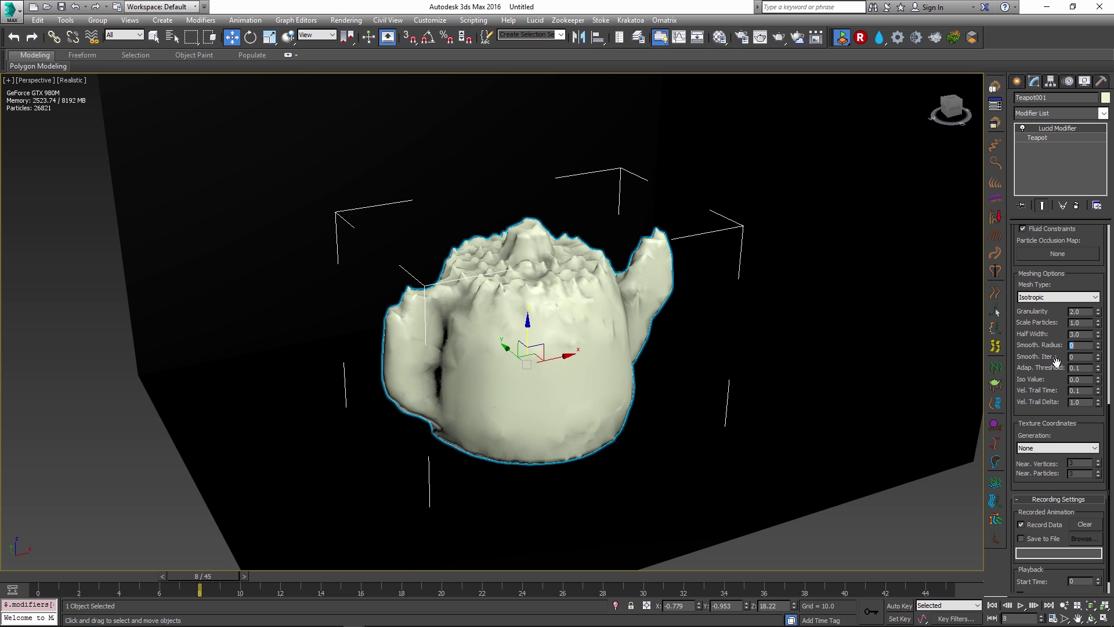
text(10.5)
key(Return)
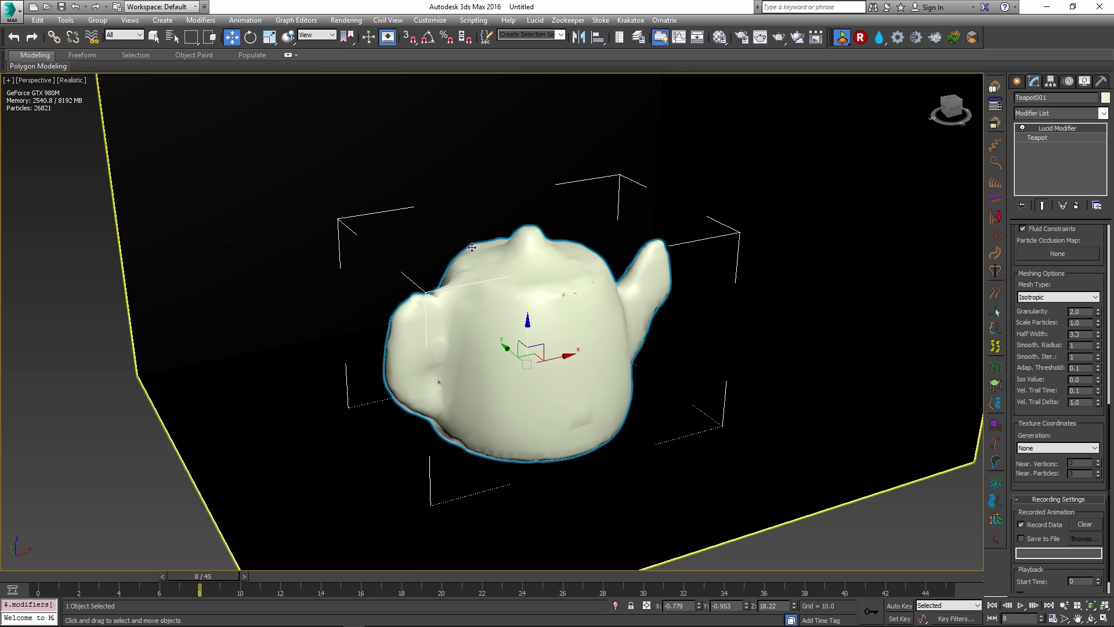
Step: Set the fluid mesh's half width to 4.0 and scrub through the recorded animation to check the smoothed mesh
double_click(1091, 335)
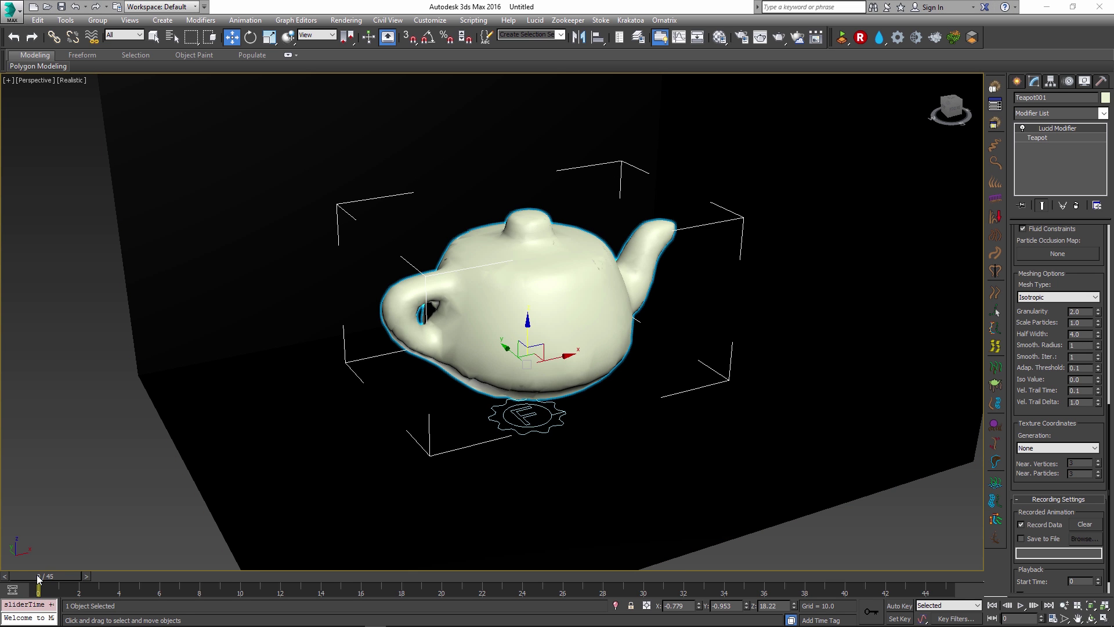
drag(36, 575, 140, 580)
key(w)
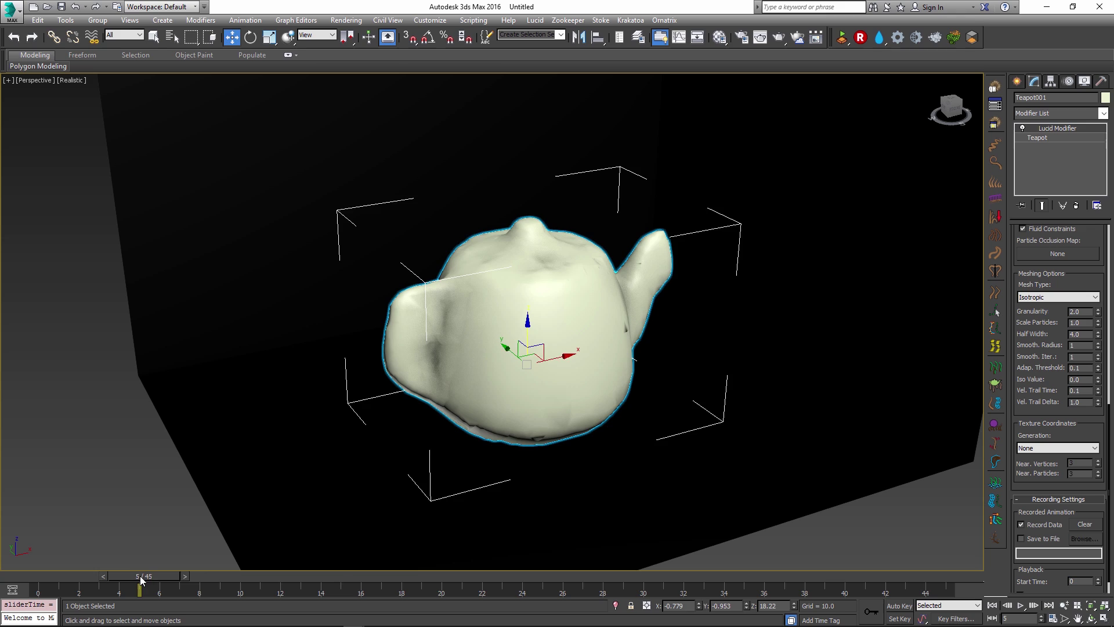
drag(140, 576, 441, 618)
key(w)
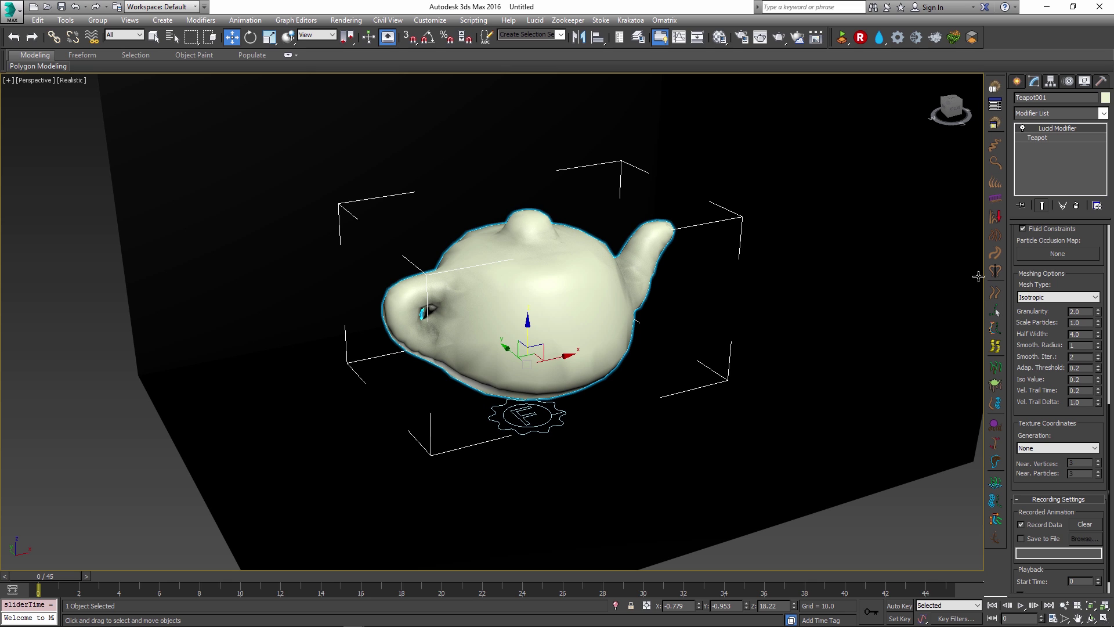
scroll(1036, 278, up, 3)
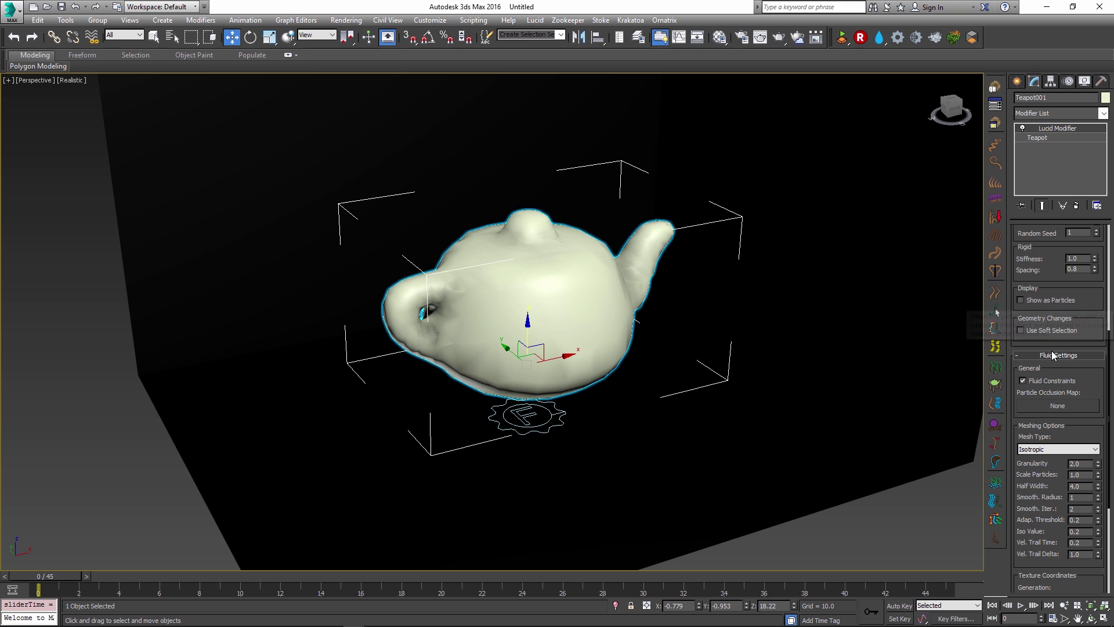
drag(1048, 346, 1048, 244)
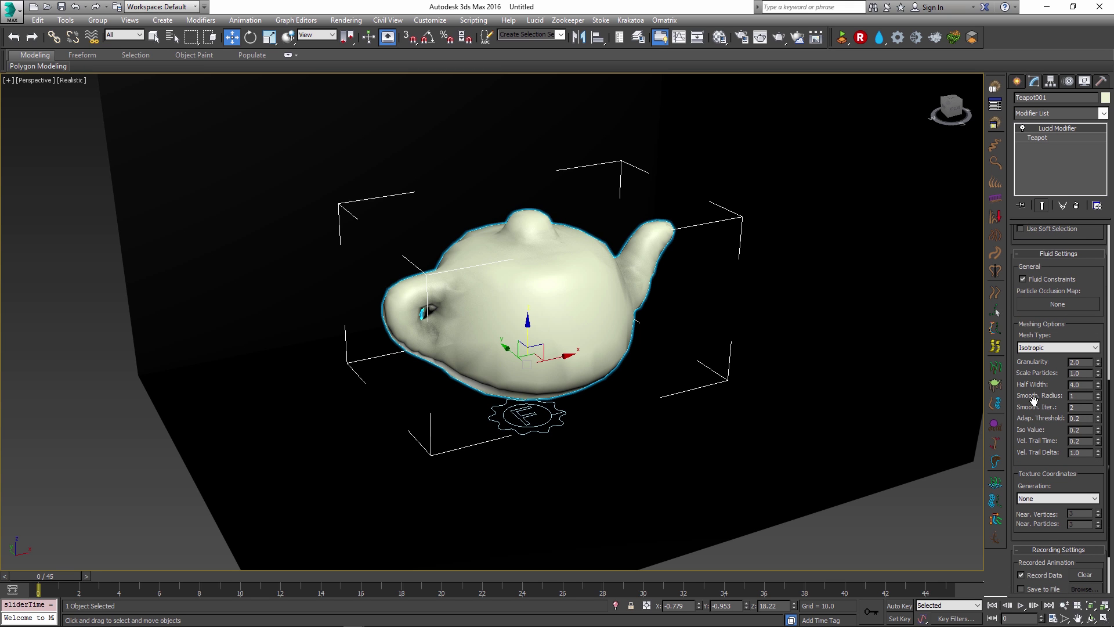